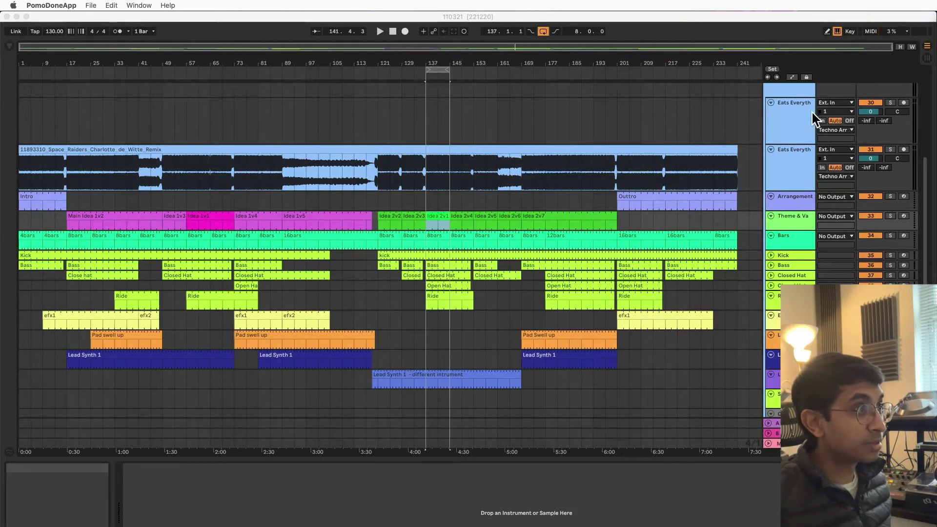
Step: Show the set in Session View and deactivate both Eats Everything tracks, numbers 30 and 31
click(698, 31)
key(Tab)
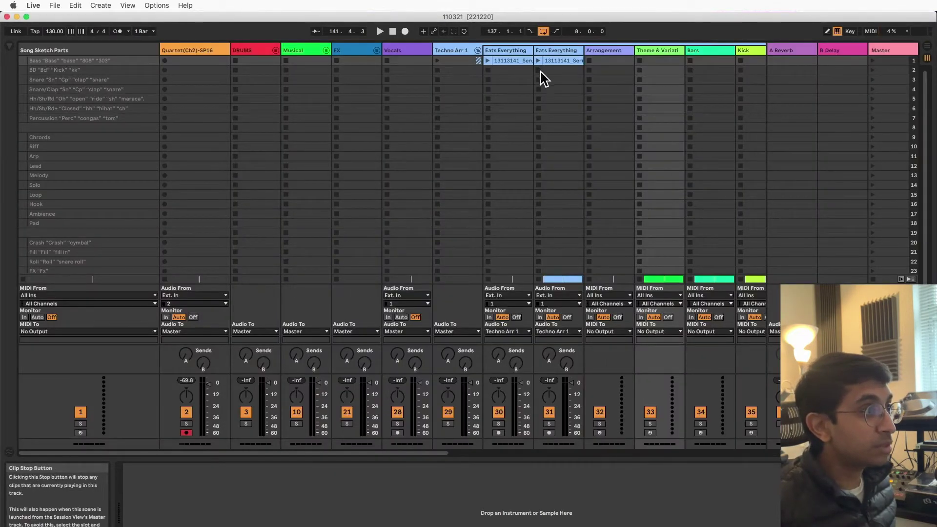
click(498, 412)
click(544, 413)
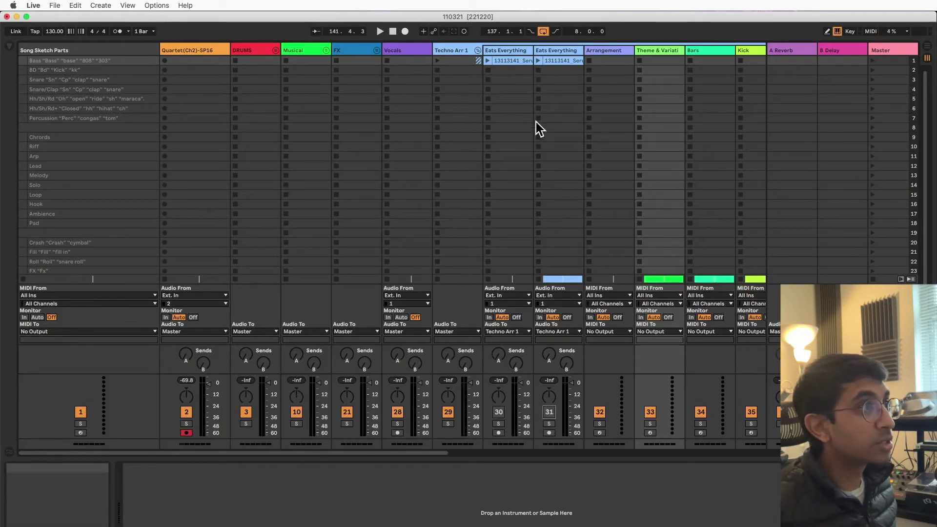
Step: Fold the Techno Arr 1 group so its member tracks are hidden
right_click(547, 49)
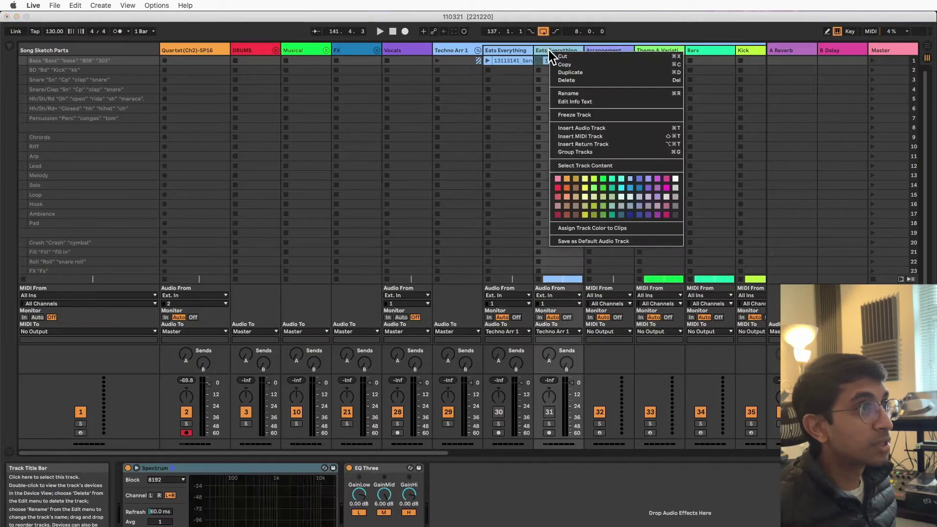
click(499, 54)
key(Right)
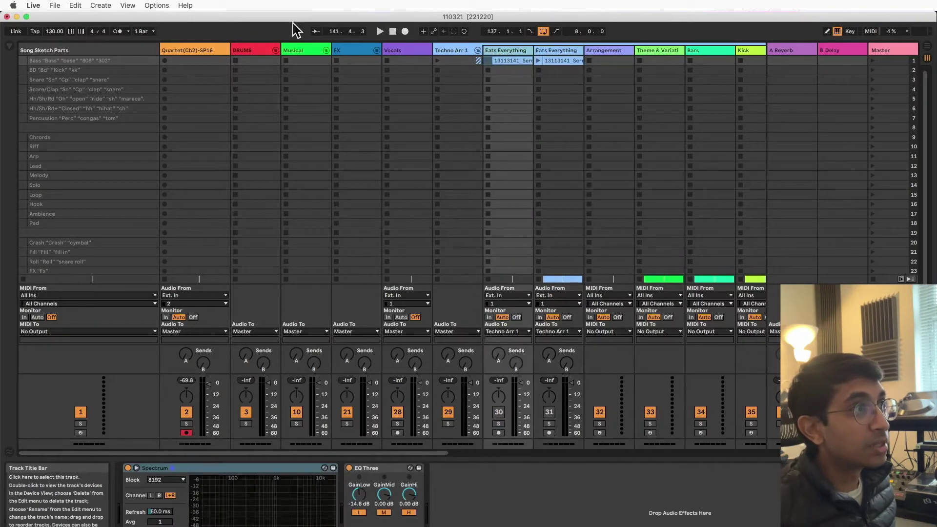
click(477, 51)
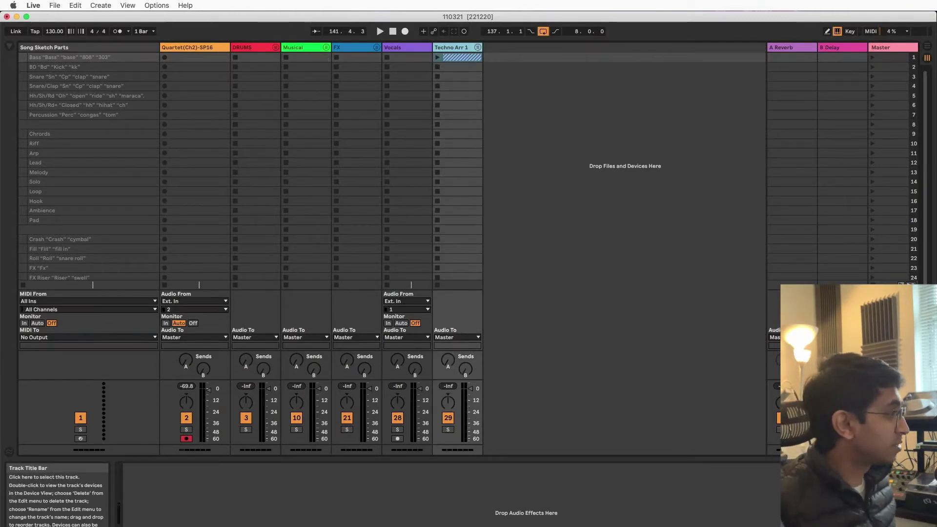
Step: Switch to SQUID Manager, move its window fully into view and show the pattern transfer page, keeping the export length at 4 bar
mouse_move(507, 525)
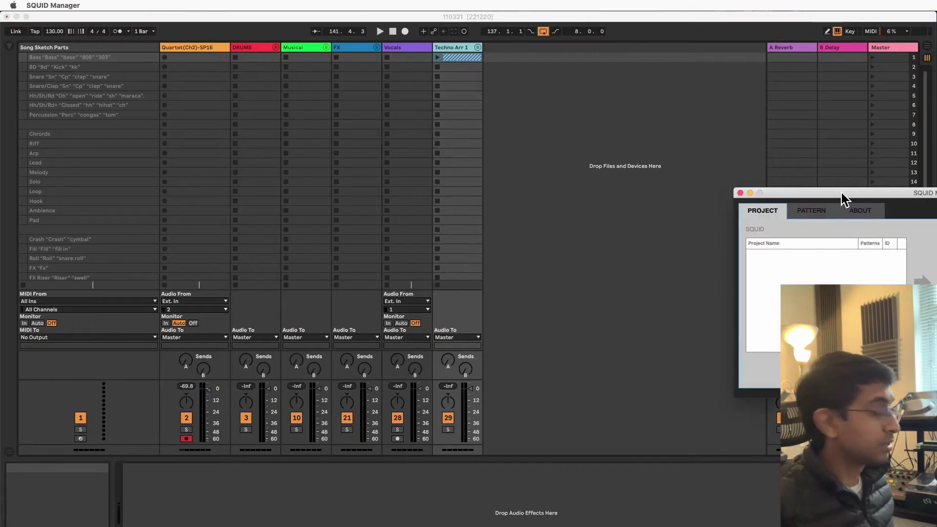
drag(844, 195, 548, 196)
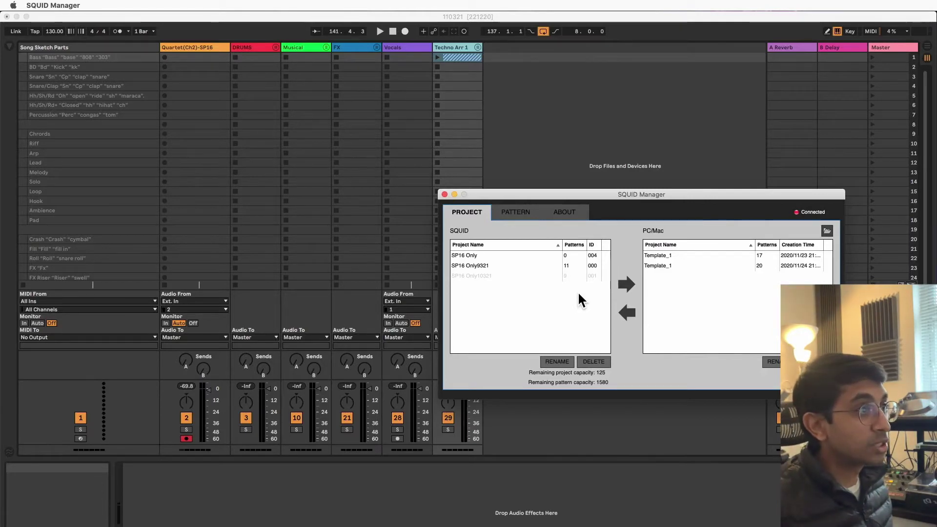
click(506, 219)
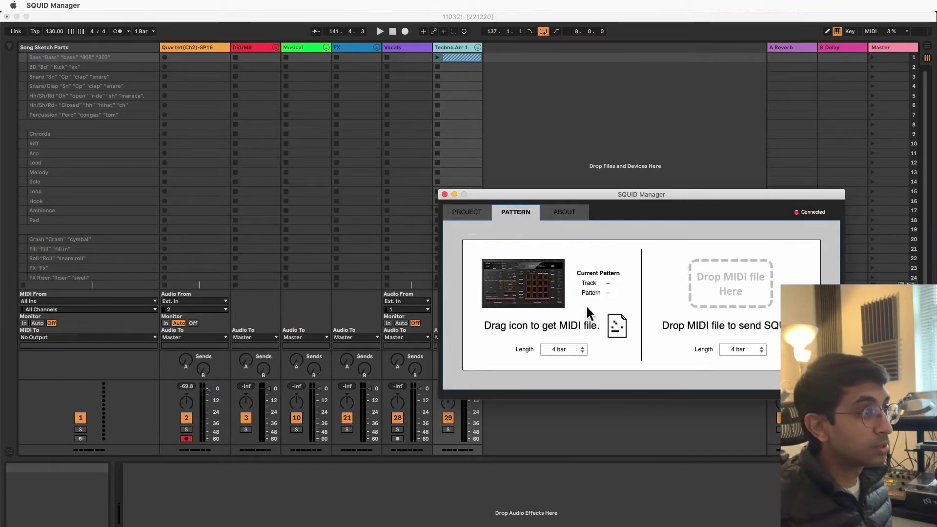
click(584, 350)
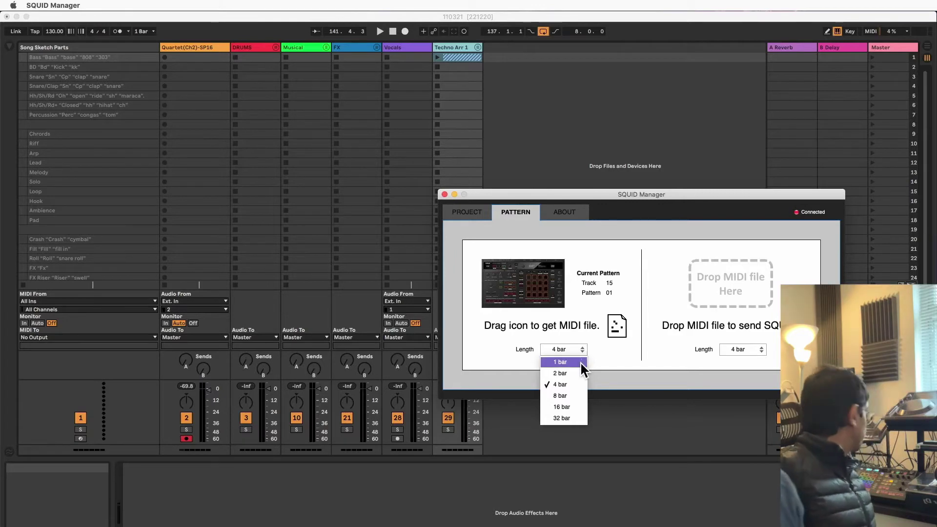
click(615, 344)
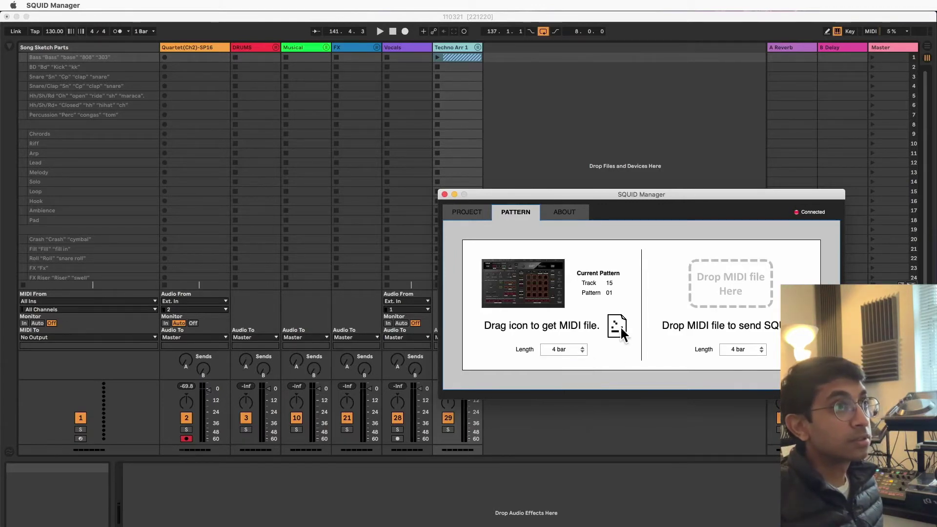
Step: Unfold the Musical group in Live and bring SQUID track 15 pattern 01 as MIDI into the Arp track's first slot, then close SQUID Manager
click(313, 46)
click(326, 47)
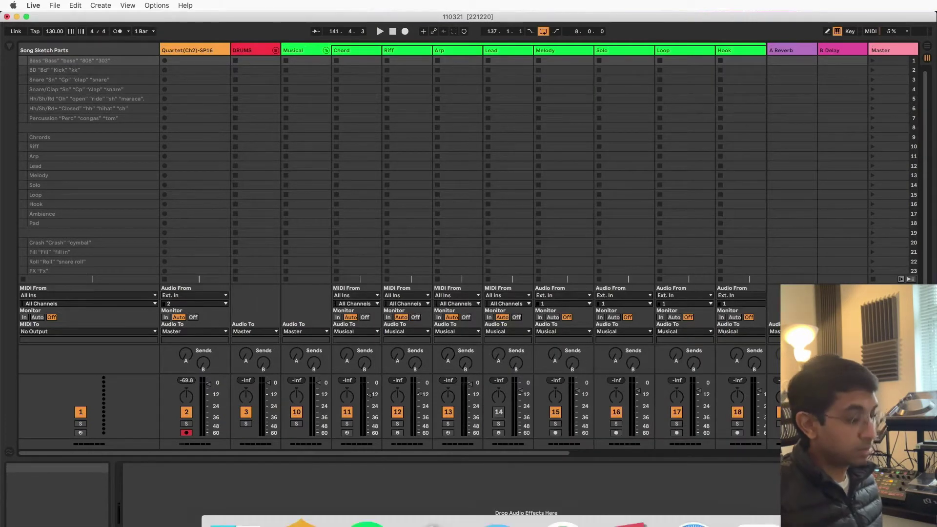
key(super+Tab)
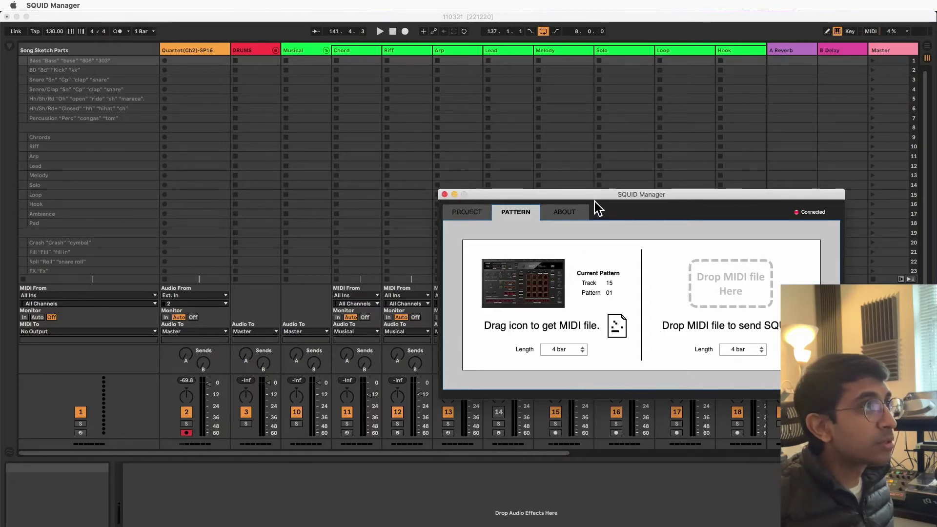
drag(616, 324, 450, 62)
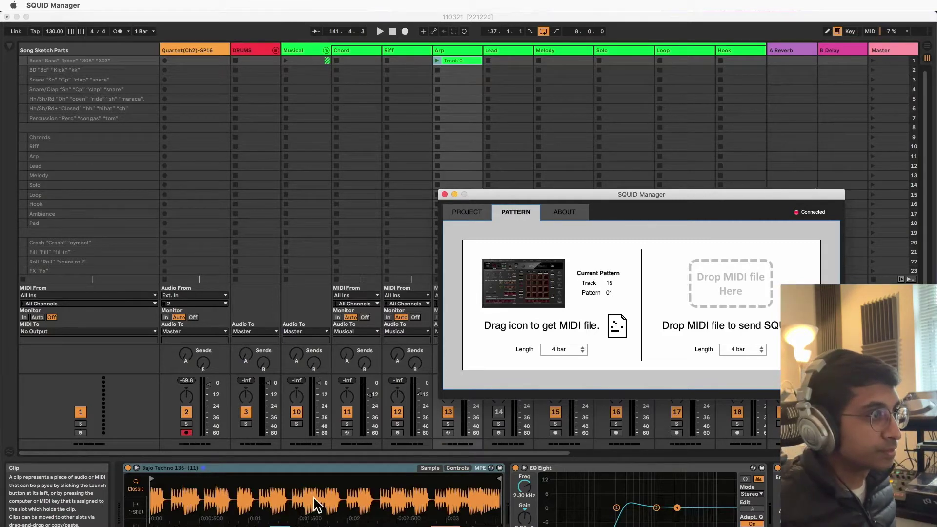
click(445, 195)
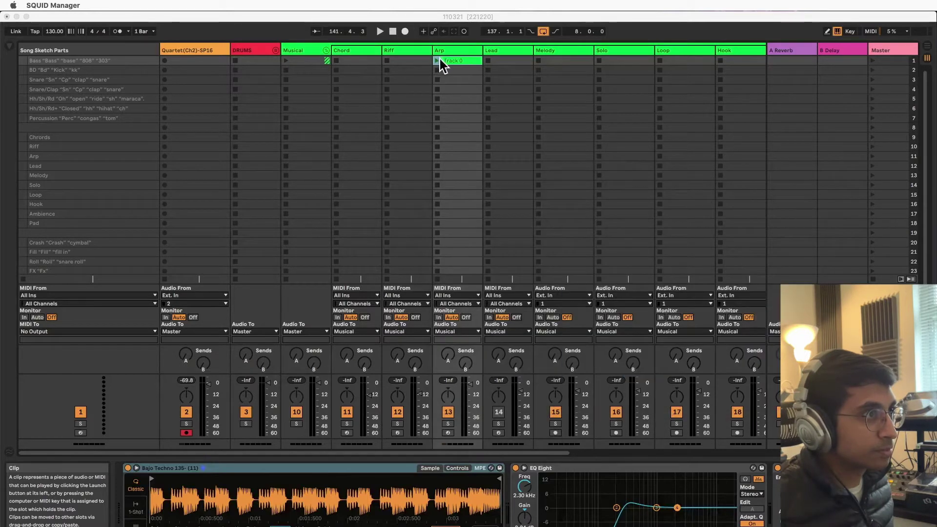
Step: Play the Arp clip and lower the low-cut frequency in the track's EQ Eight to 25 Hz
double_click(393, 31)
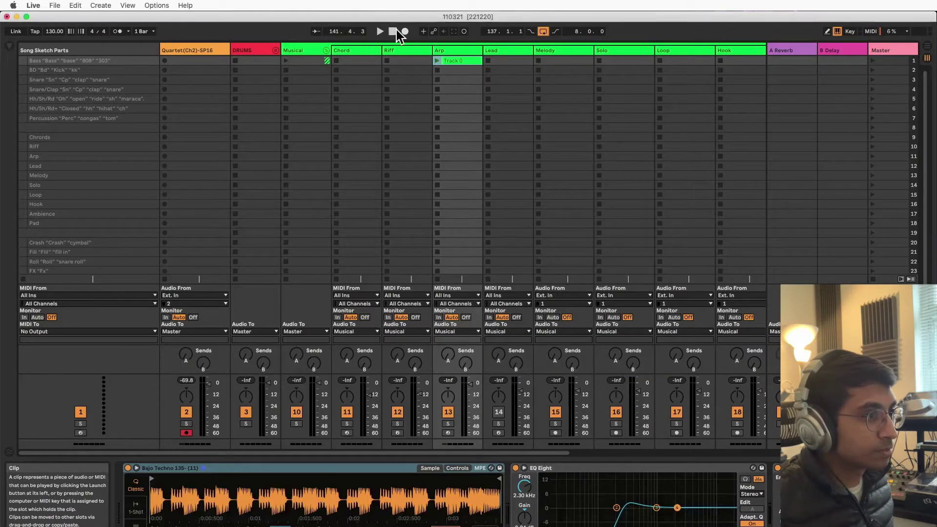
click(436, 61)
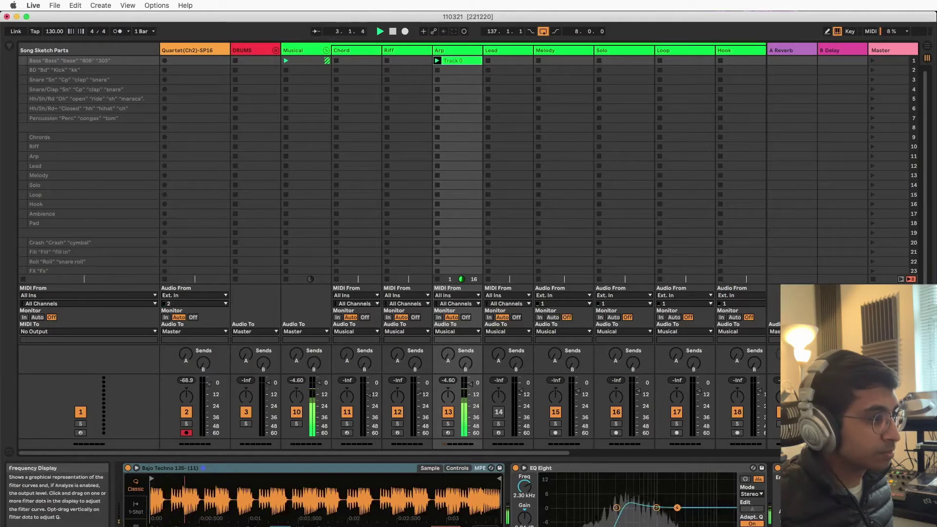
drag(632, 505, 564, 525)
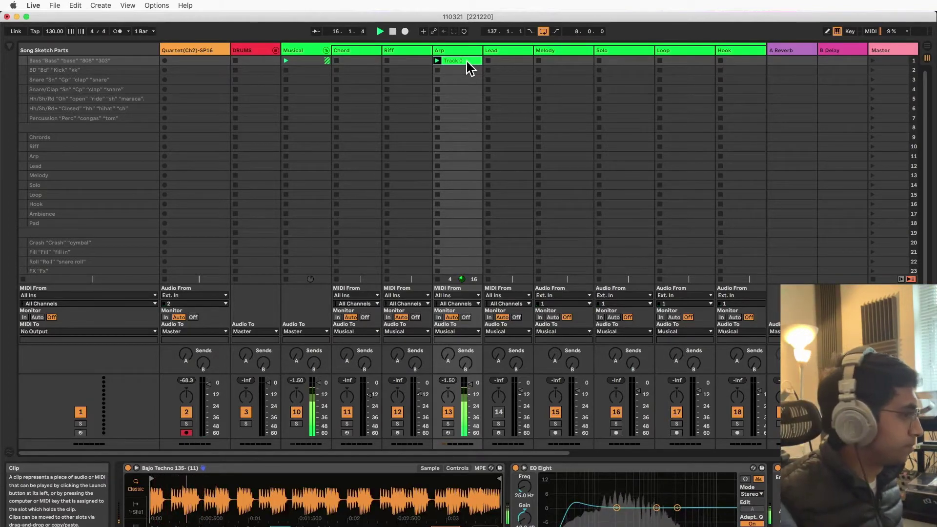
Step: From SQUID Manager, bring track 16 patterns 01 and 02 as MIDI into the Lead track's first and second slots
mouse_move(490, 526)
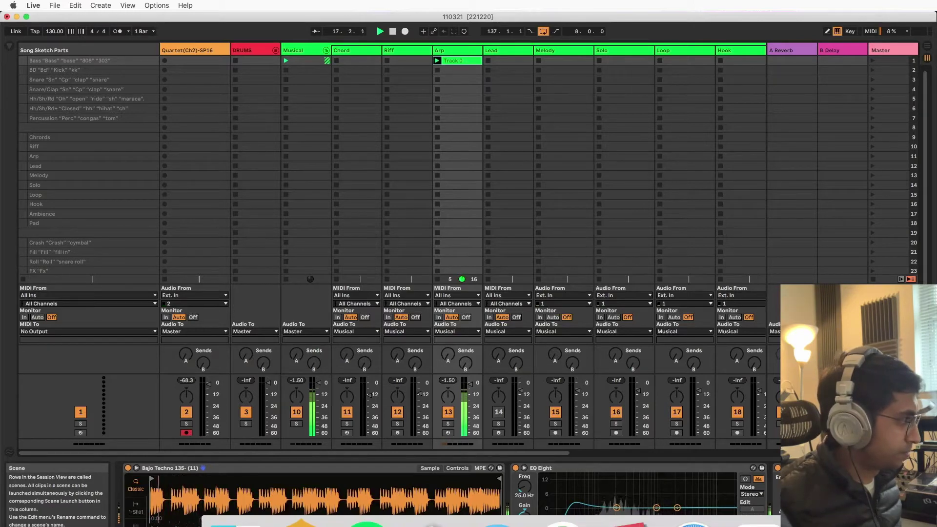
click(790, 522)
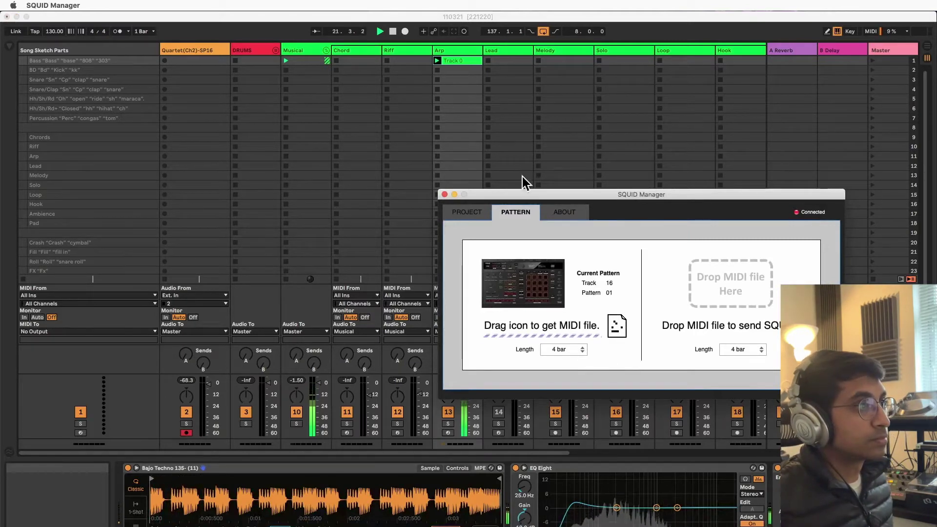
drag(616, 326, 514, 64)
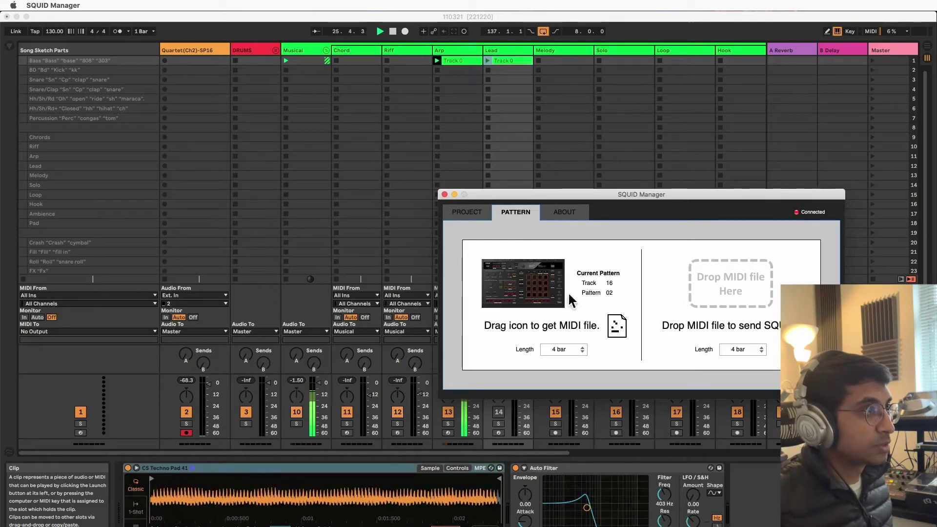
drag(607, 326, 487, 70)
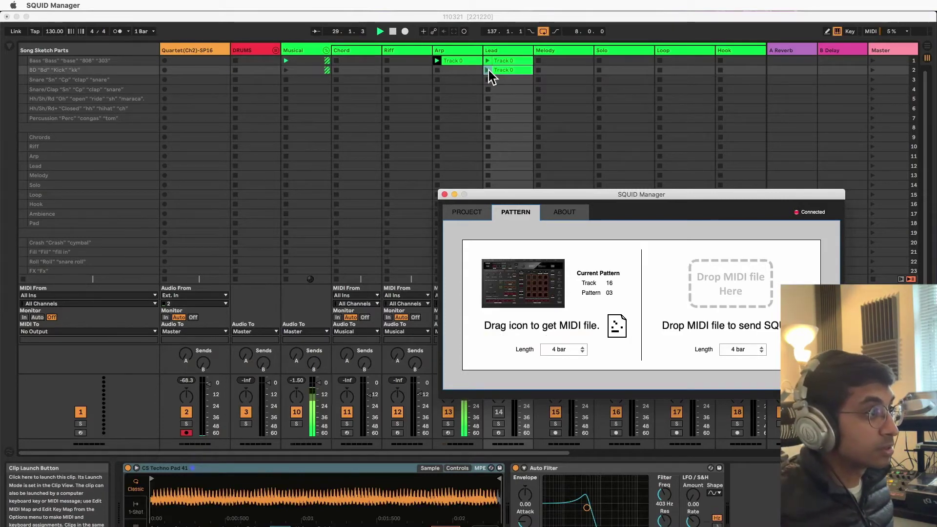
Step: Try to bring SQUID track 16 pattern 03 into the Lead track's third slot, and close SQUID Manager
drag(615, 328, 618, 234)
drag(513, 70, 511, 83)
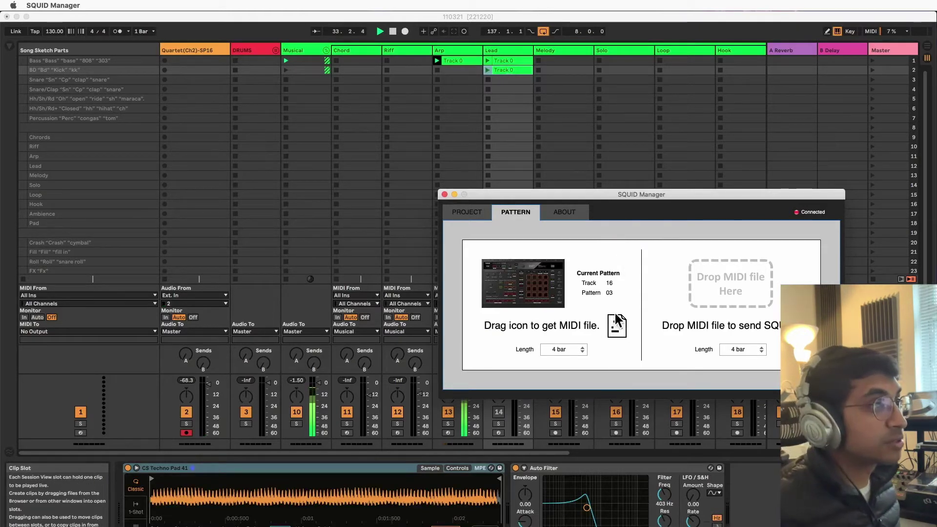
click(443, 195)
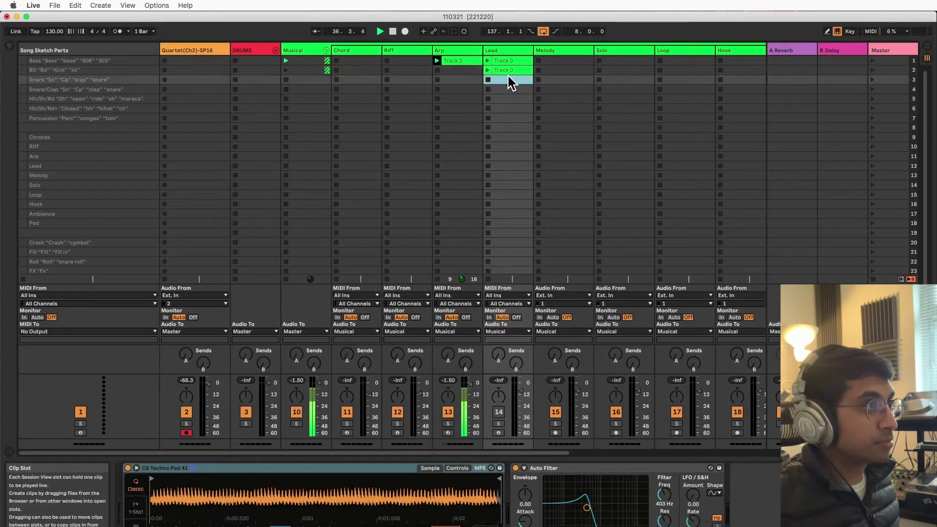
Step: Activate the Lead track, play its first and second clips in turn, and stop the Arp clip
click(492, 60)
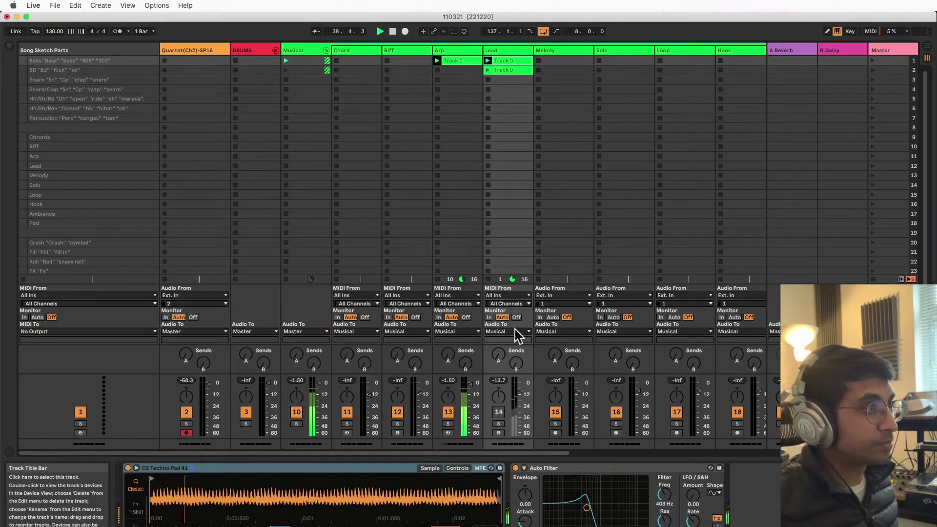
click(498, 412)
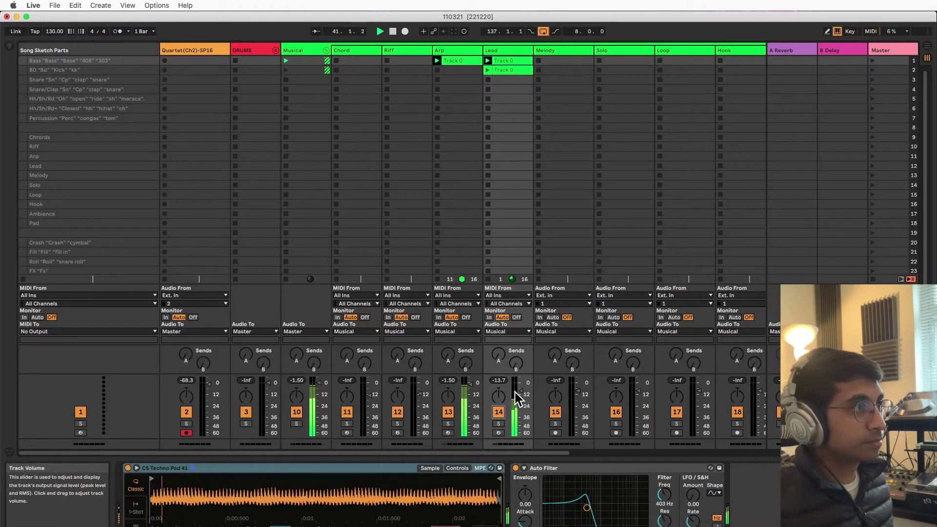
click(490, 72)
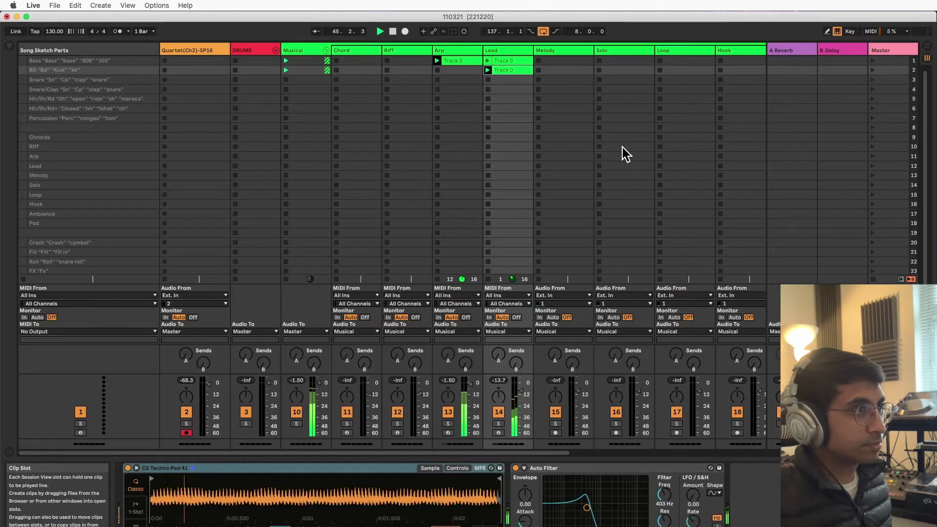
click(438, 70)
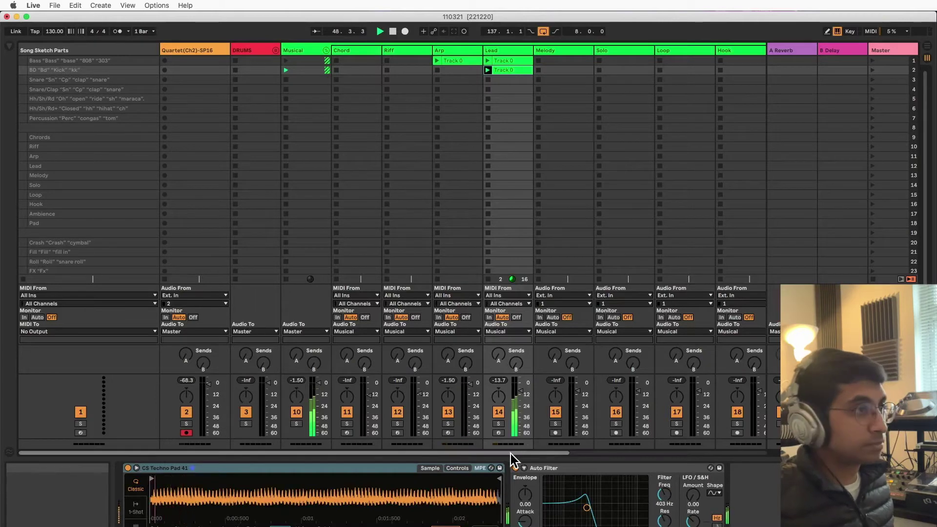
Step: Unfold the DRUMS group to show its Bass, Kick, Clap, Hat, Percussion and Ride tracks
click(73, 62)
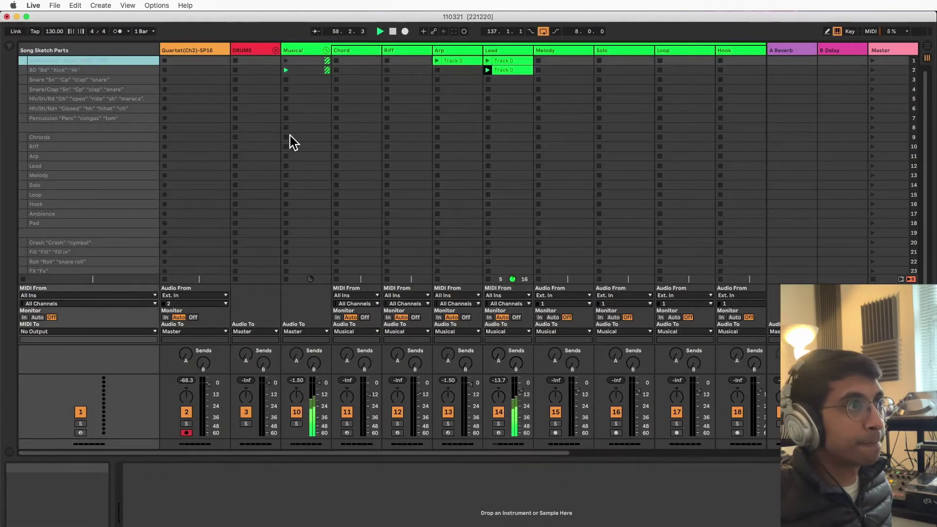
click(272, 49)
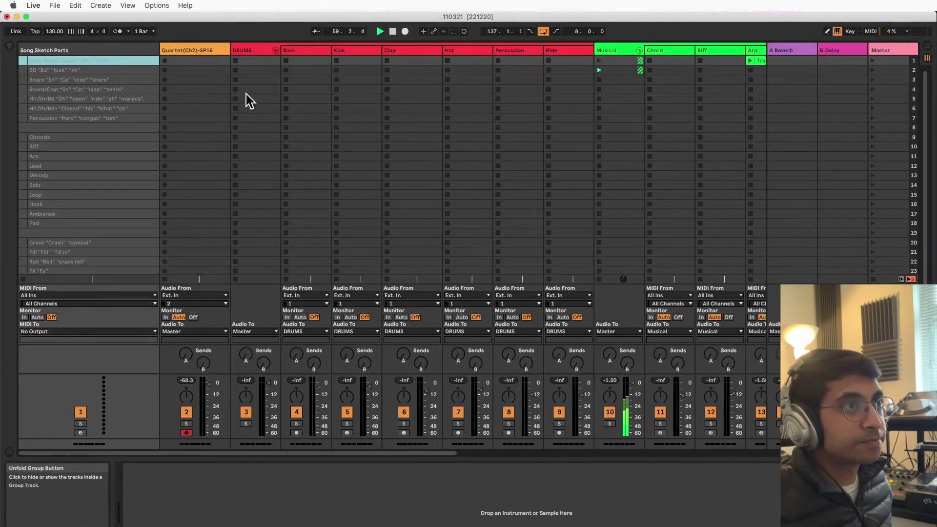
click(58, 70)
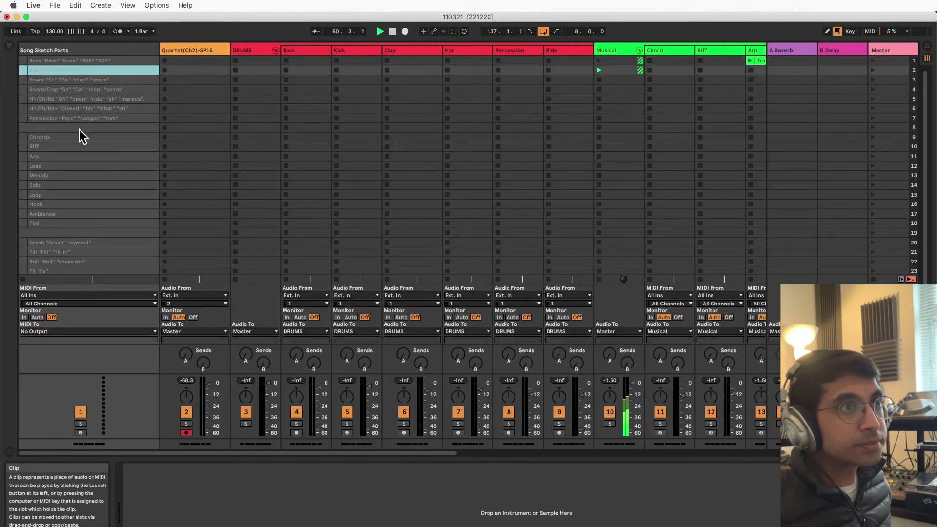
Step: Find FL_TM_02_130BPM_Kick Loop.wav in the browser's Kick collection and place it in the Kick track's first slot
click(9, 45)
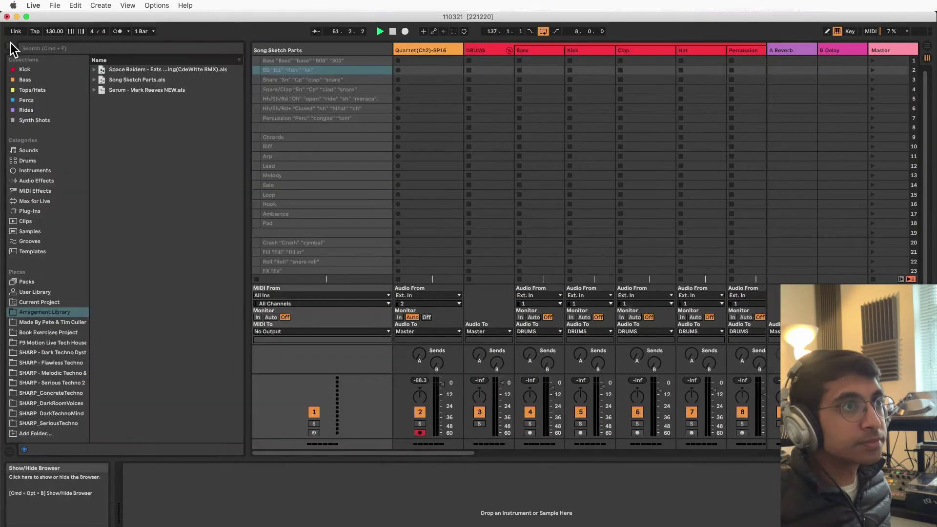
click(33, 72)
click(122, 69)
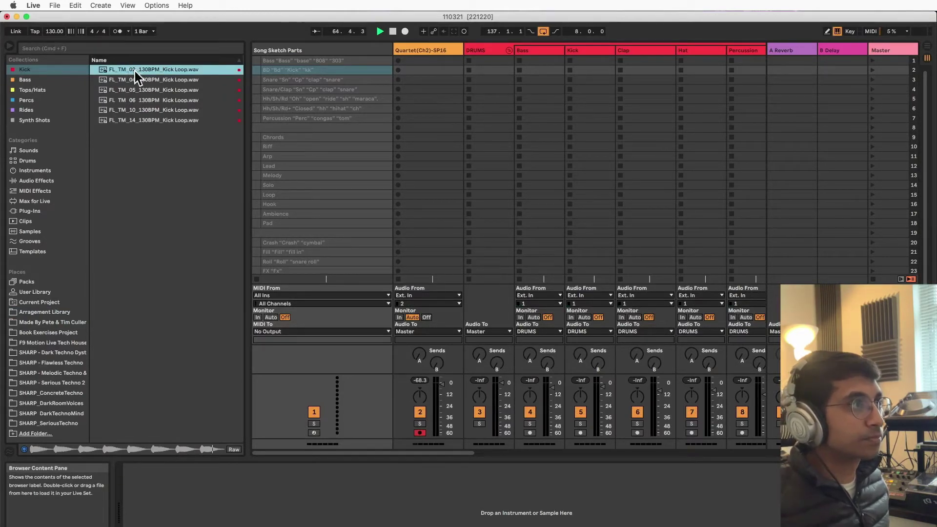
drag(135, 71, 595, 59)
Step: Audition loops in the browser's Bass collection and place FL_TM_03_130BPM_Bass Loop_C.wav in the Bass track's first slot
click(25, 80)
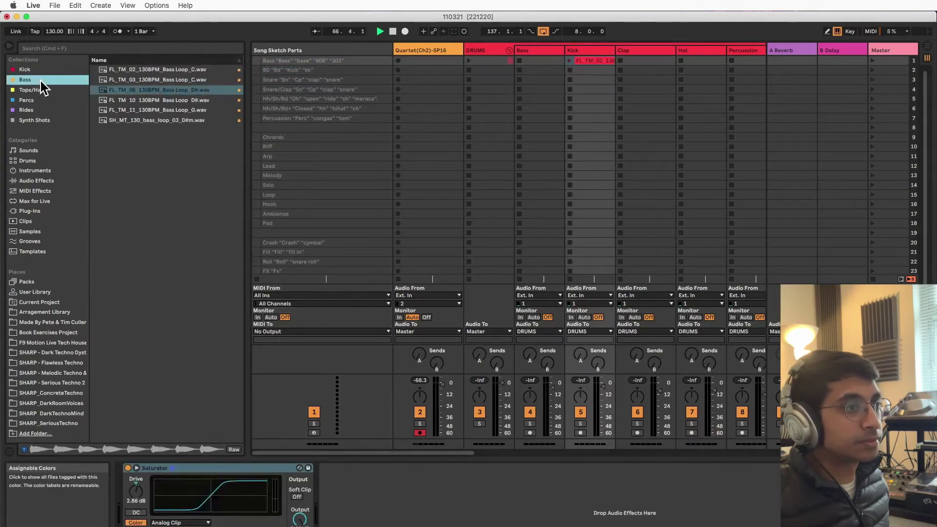
click(183, 69)
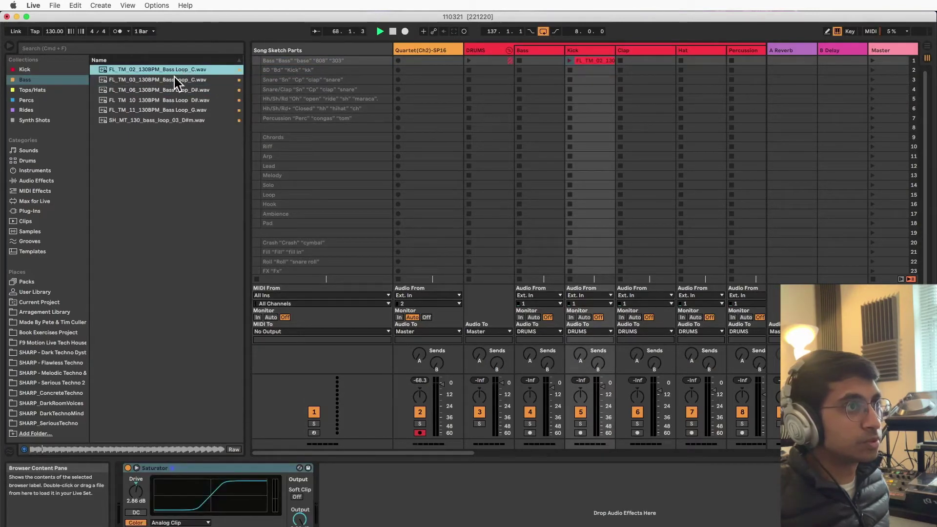
click(174, 79)
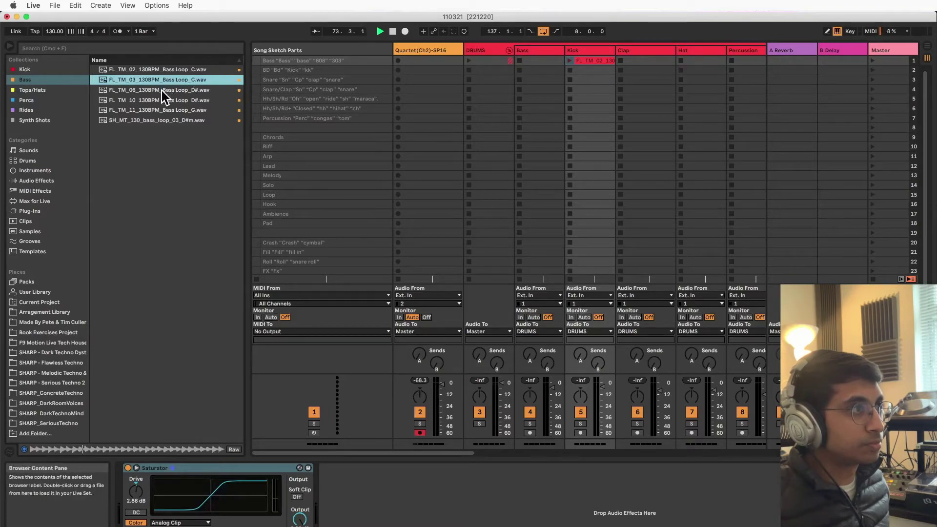
drag(512, 59, 524, 58)
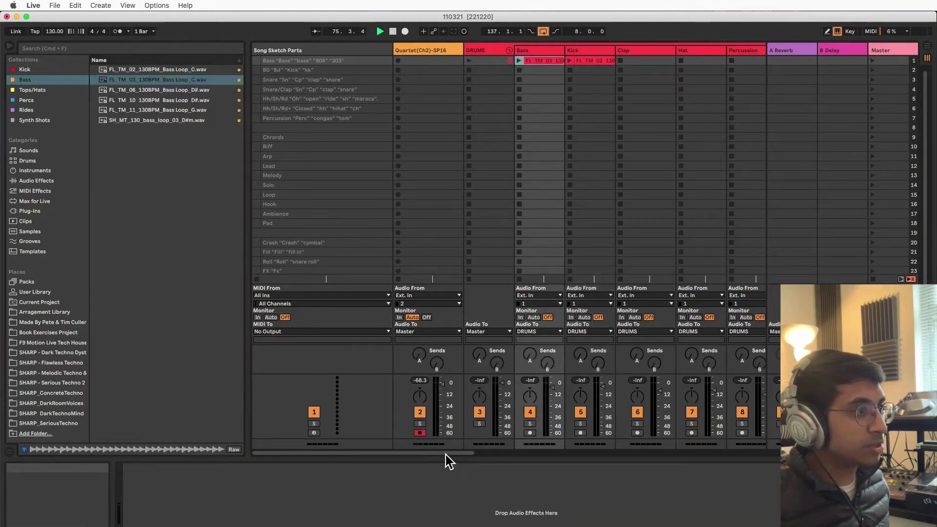
Step: Find FL_TM_13_130BPM_Hat Loop.wav in the Tops/Hats collection and place it in the Hat track's first slot
scroll(565, 456, right, 5)
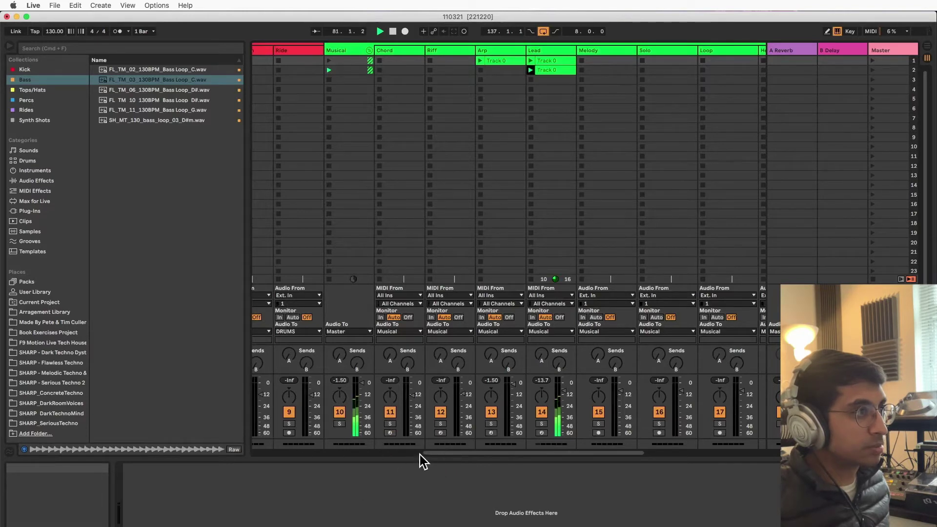
drag(430, 453, 370, 453)
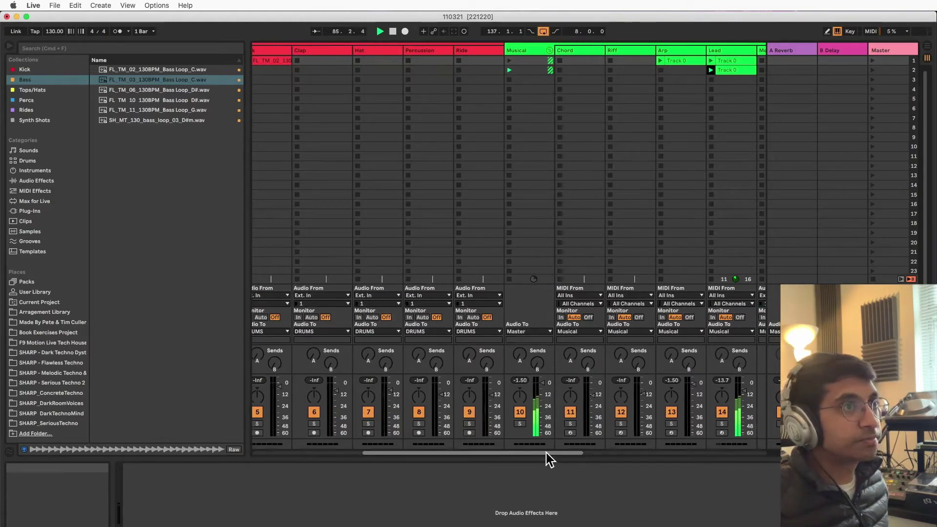
drag(546, 453, 444, 457)
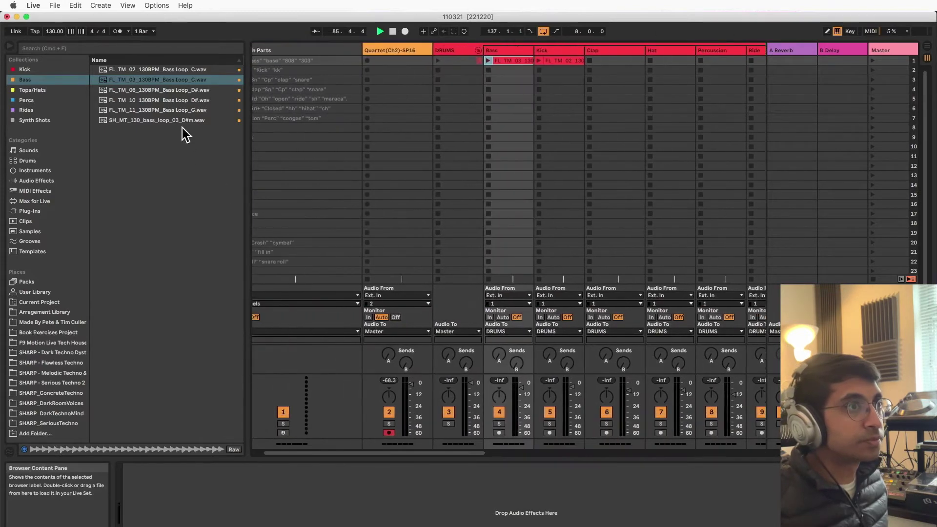
click(54, 90)
click(147, 109)
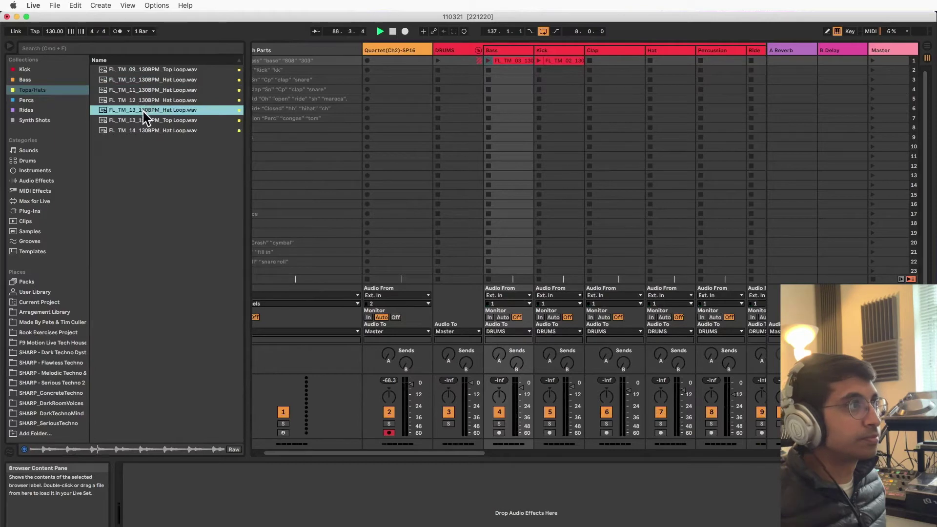
drag(143, 112, 656, 61)
Step: Audition loops in the Percs collection and place FL_TM_10_130BPM_Perc Loop.wav in the Percussion track's first slot
click(23, 100)
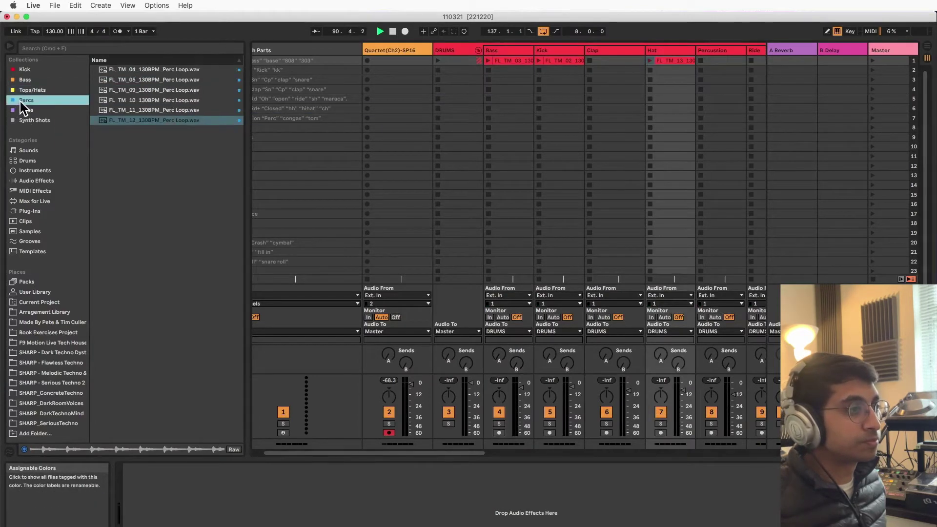
click(133, 89)
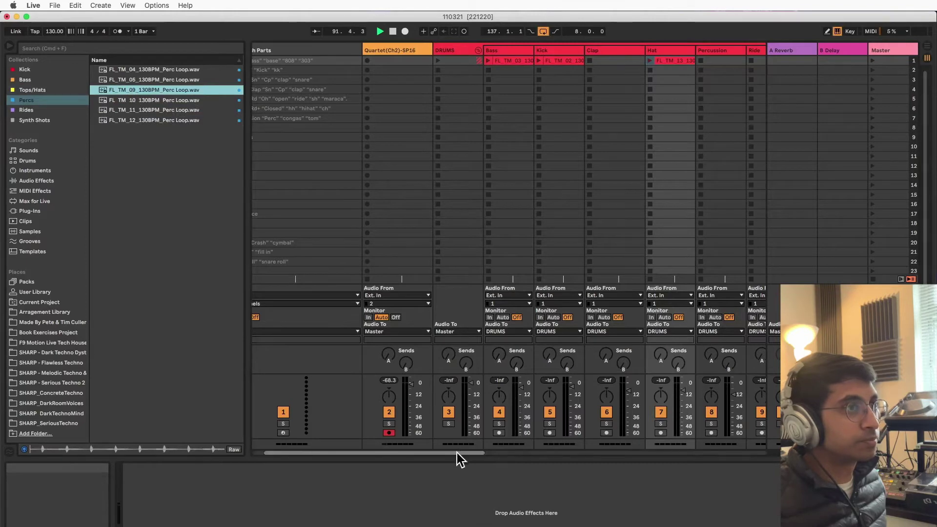
drag(456, 453, 551, 447)
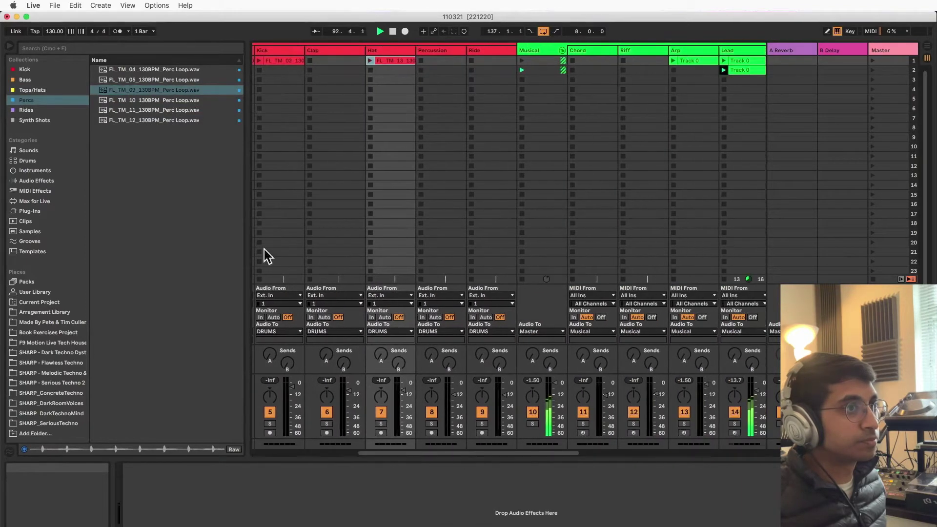
click(169, 102)
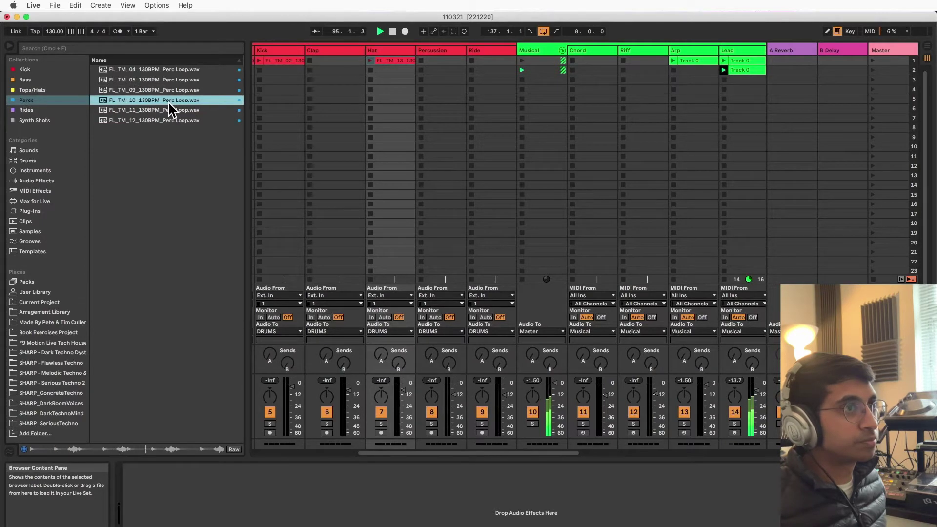
drag(169, 104, 431, 63)
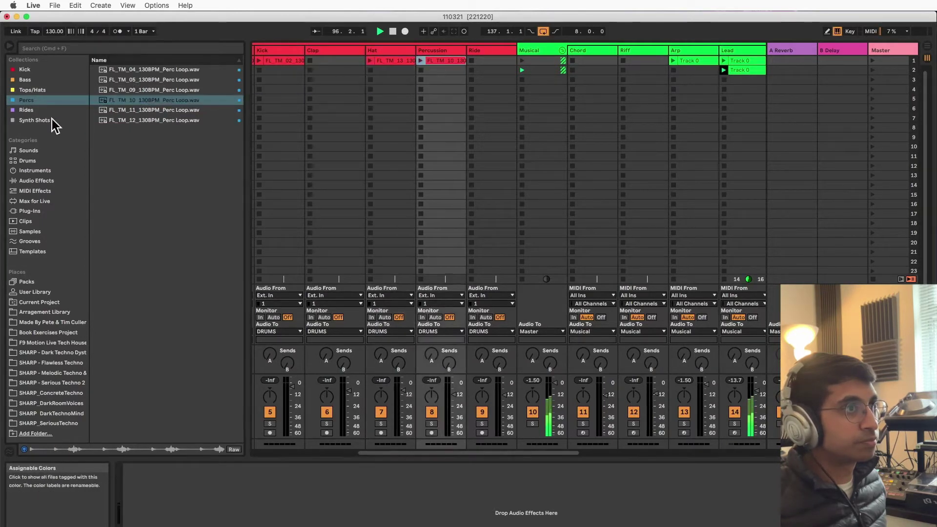
Step: Audition several loops in the Rides collection and place FL_12_129BPM_Ride Loop.wav in the Ride track's first slot
click(42, 112)
click(136, 92)
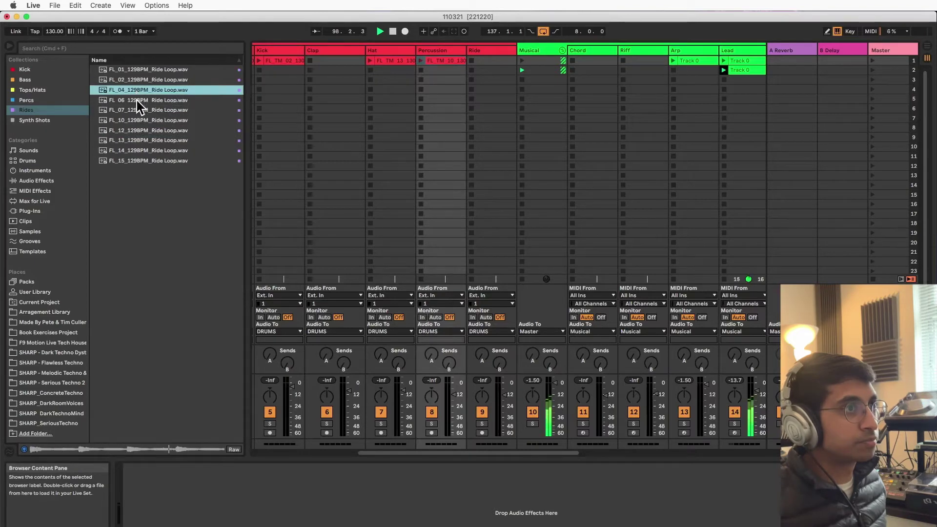
click(137, 101)
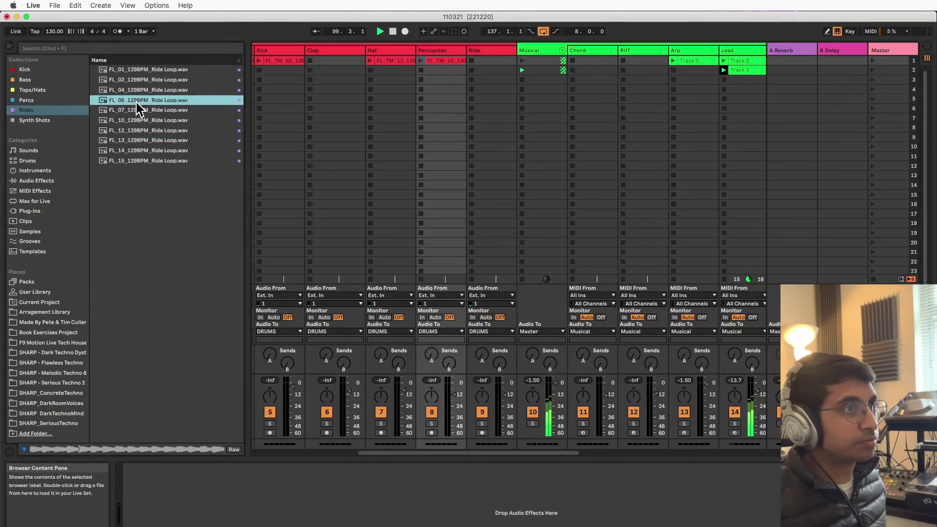
click(136, 110)
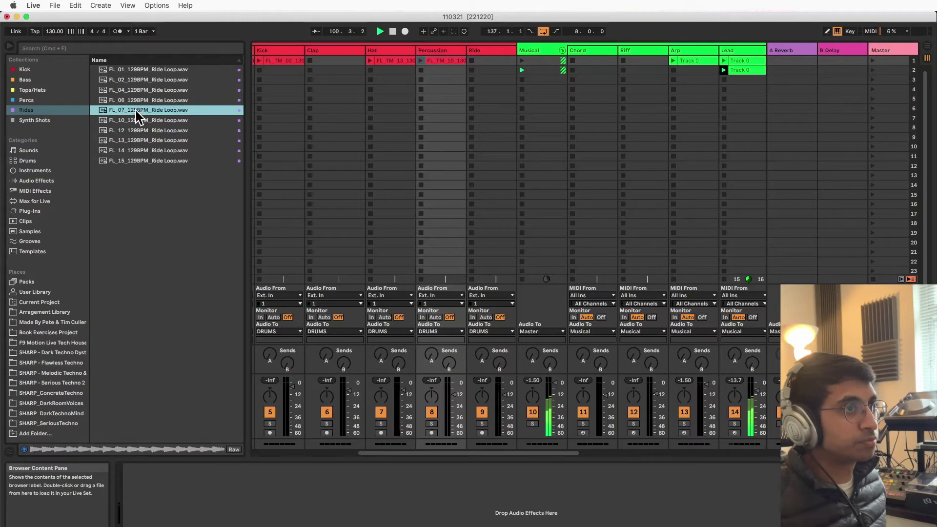
click(132, 123)
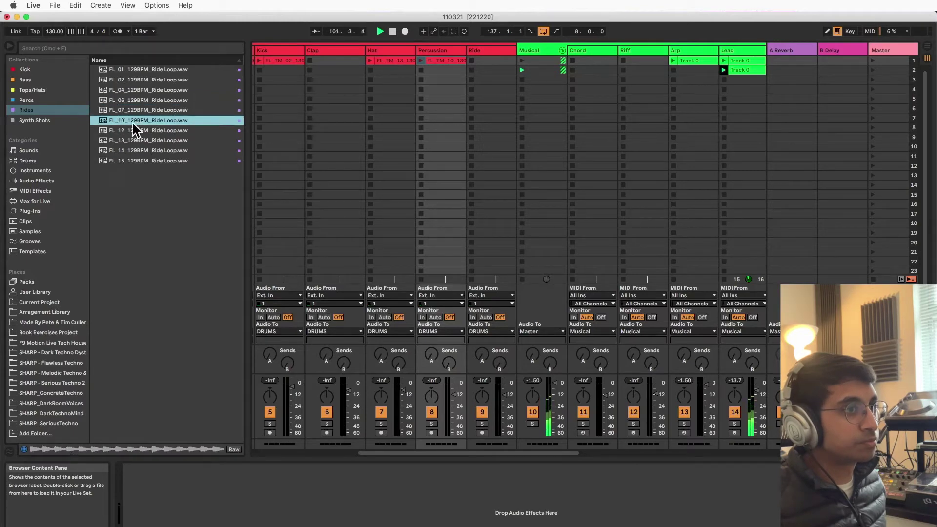
click(134, 131)
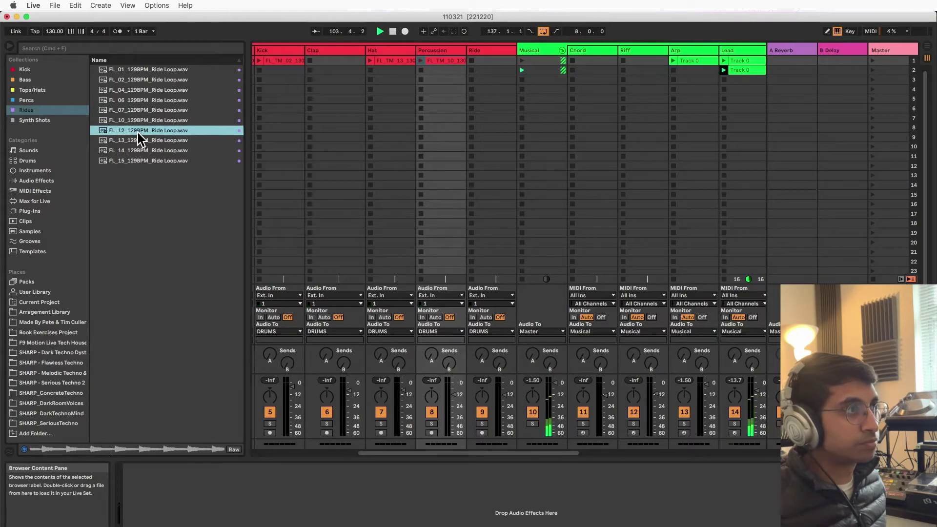
drag(138, 132, 470, 67)
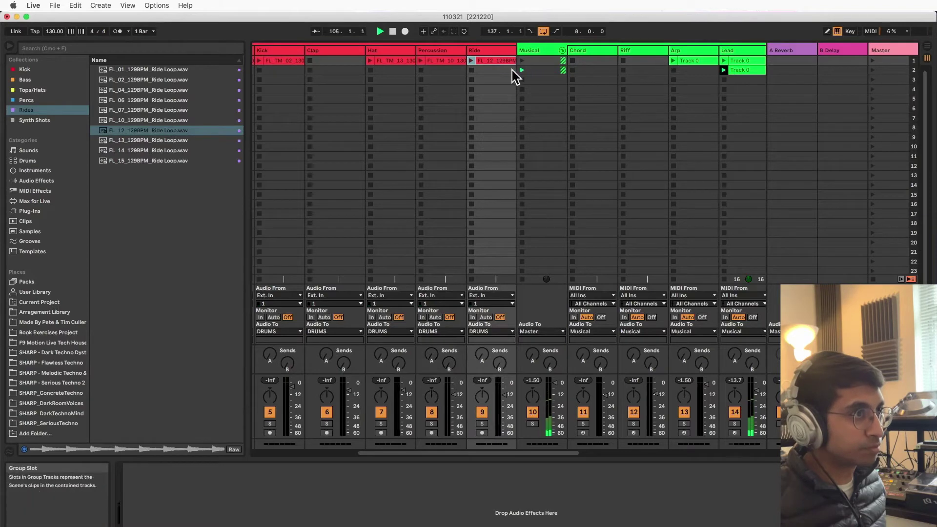
Step: Launch the first clips of the Kick, Bass, Hat and Arp tracks one after another over the playing Lead clip
click(258, 61)
drag(566, 451, 517, 458)
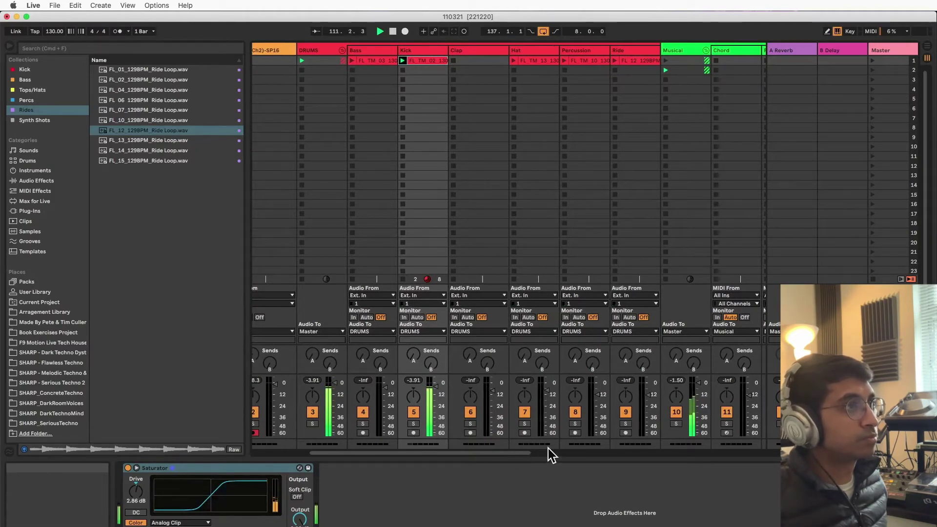
click(352, 61)
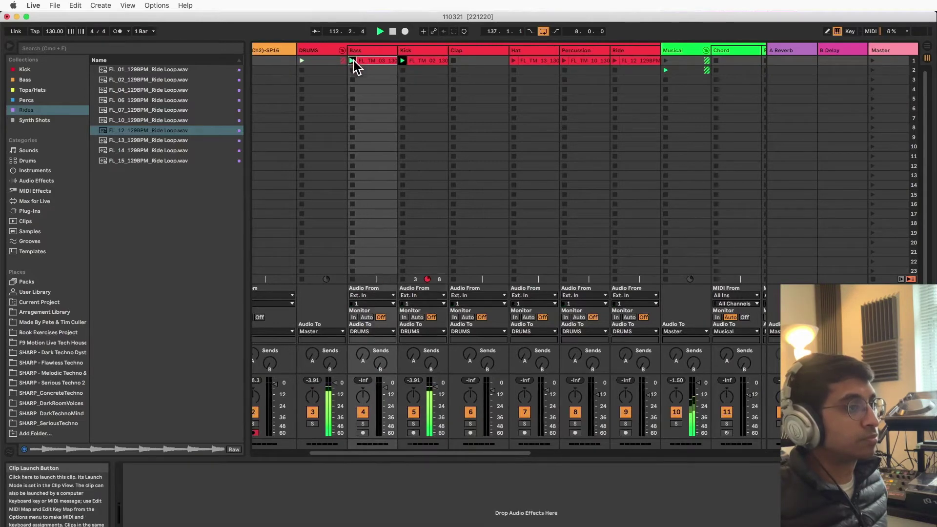
drag(511, 456, 575, 461)
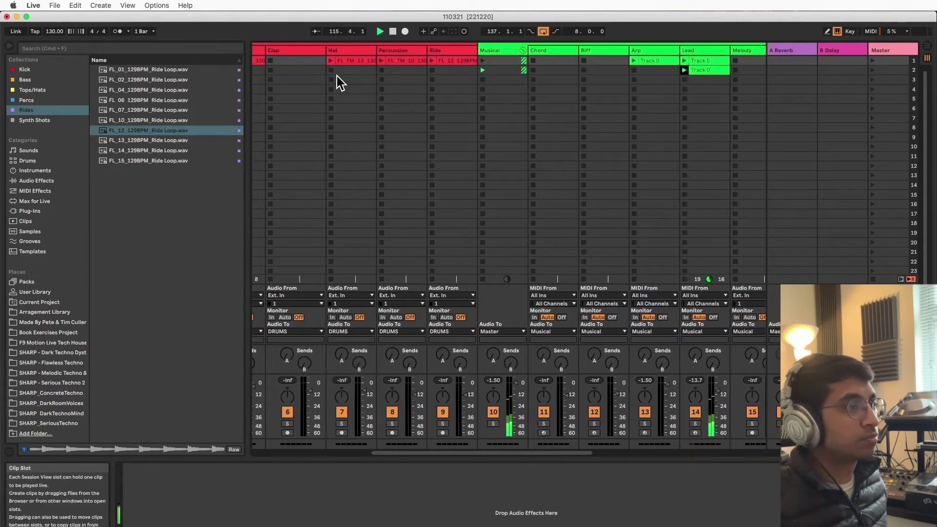
click(330, 61)
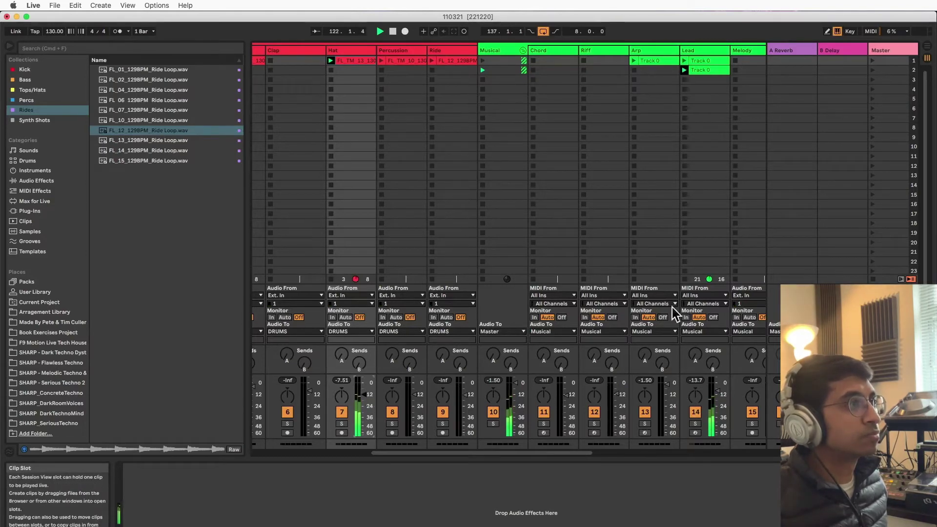
drag(579, 451, 672, 451)
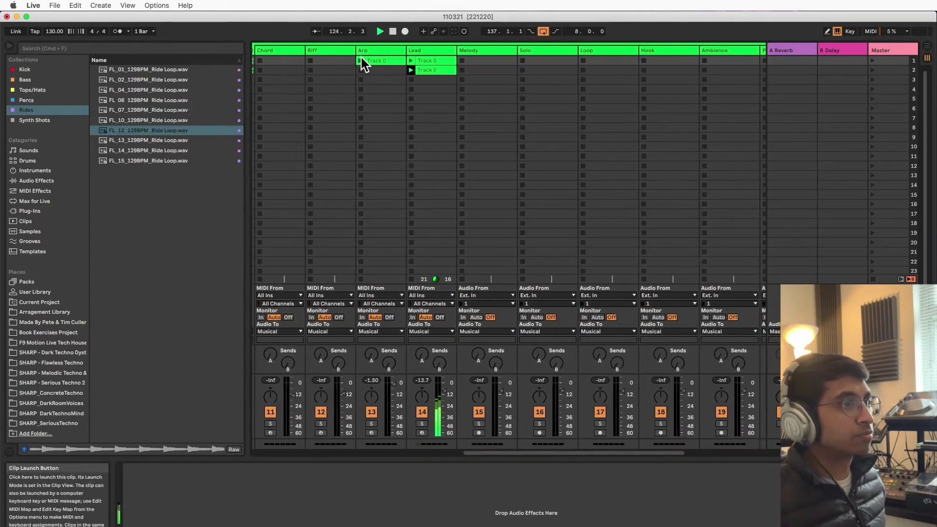
click(372, 71)
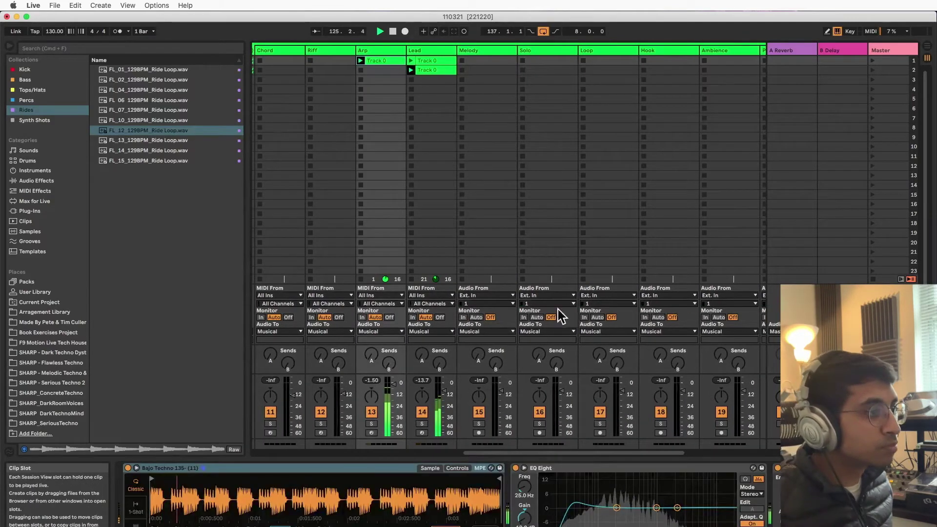
Step: On the Arp track, raise EQ Eight's low-cut frequency to 141 Hz and set Beat Repeat's interval to 1/4
drag(571, 505, 596, 520)
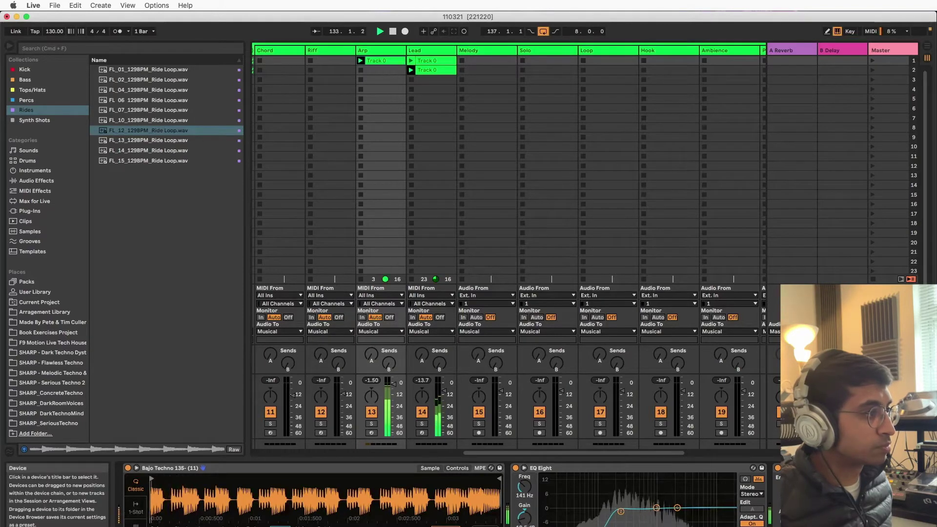
click(377, 444)
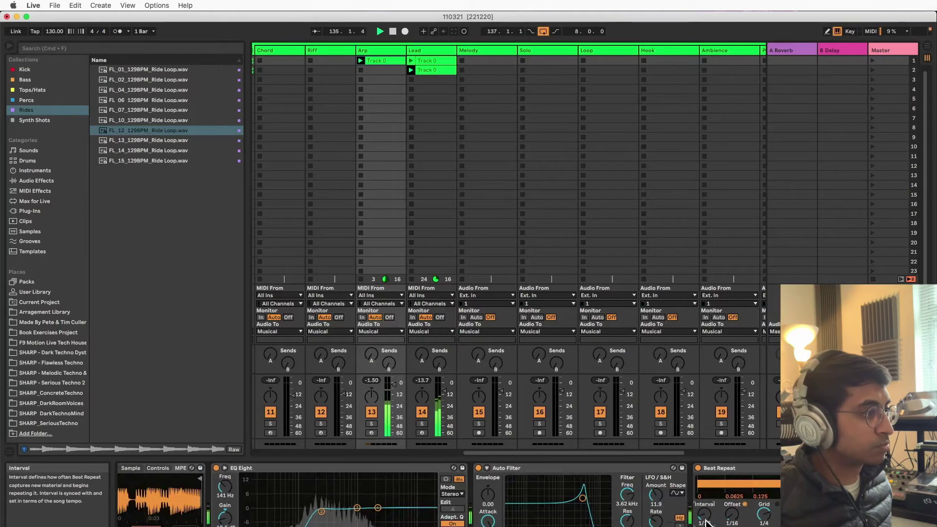
drag(710, 510, 709, 500)
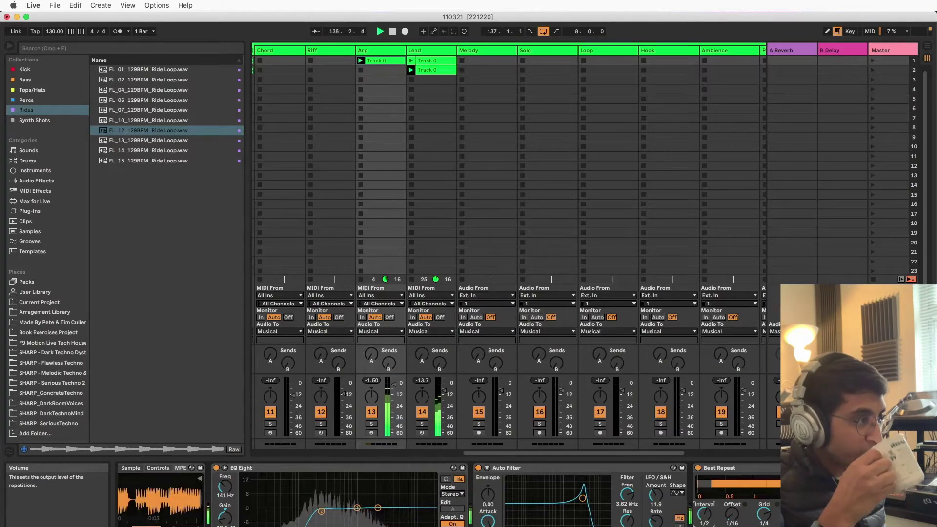
click(777, 504)
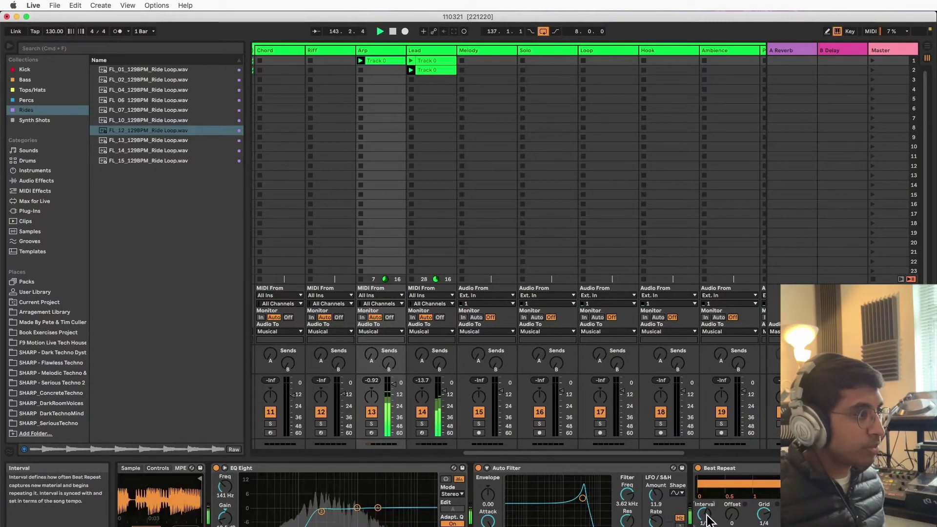
drag(706, 516, 706, 523)
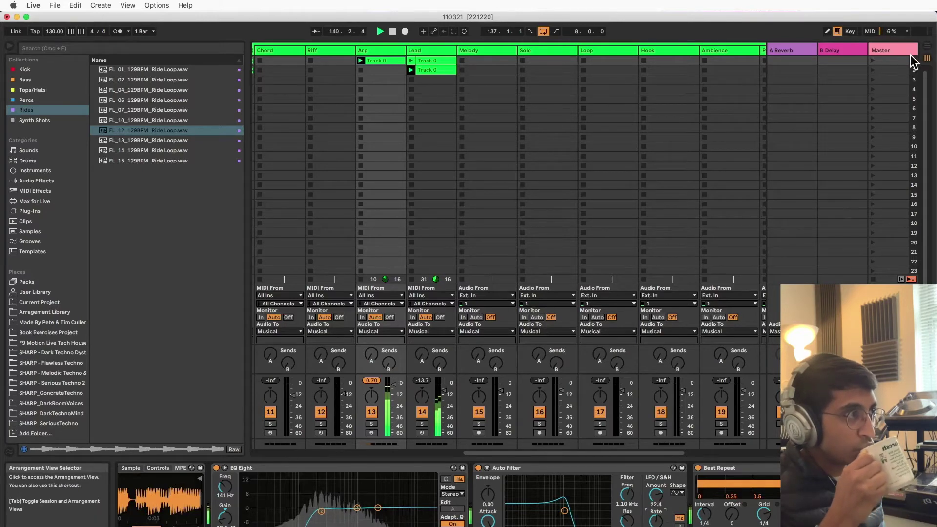
Step: Switch to Arrangement View, unfold the Techno Arr 1 group and examine the reference track's full-length arrangement with its section and instrument markers
click(926, 57)
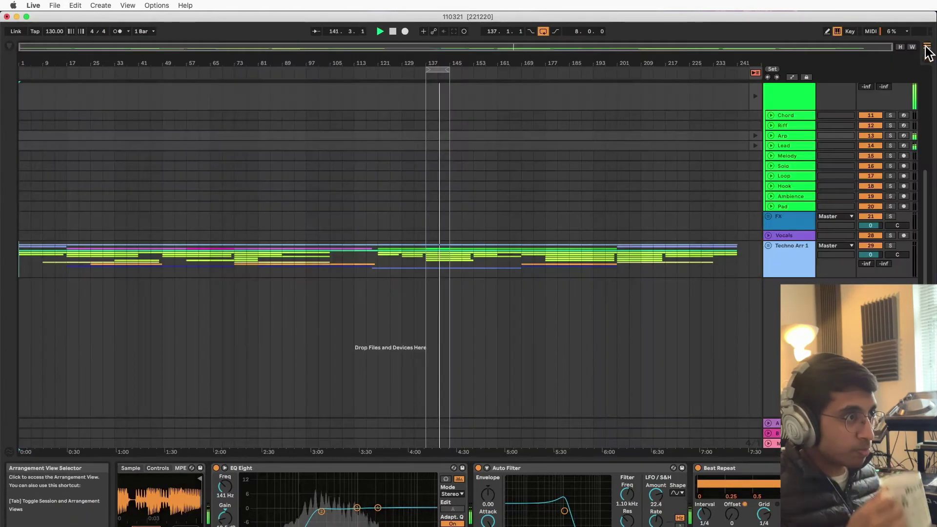
drag(397, 61, 408, 183)
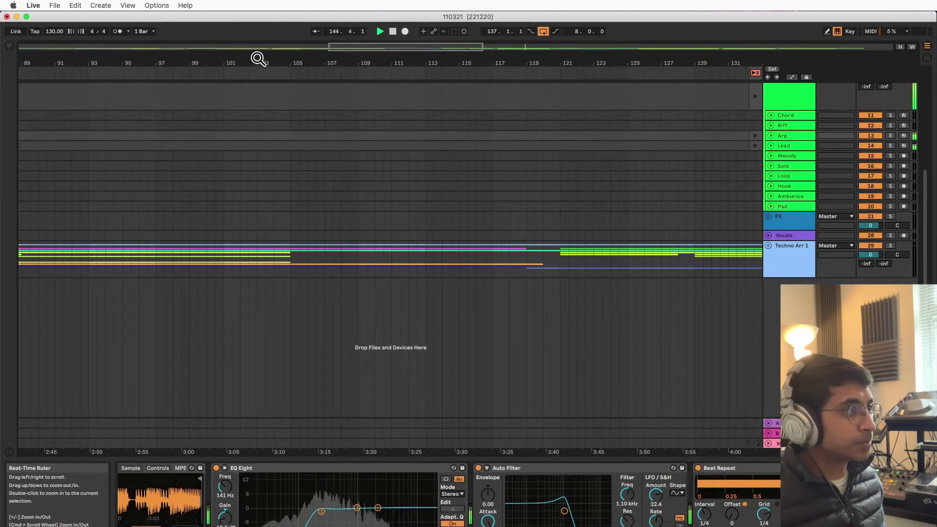
click(768, 245)
drag(432, 58, 428, 3)
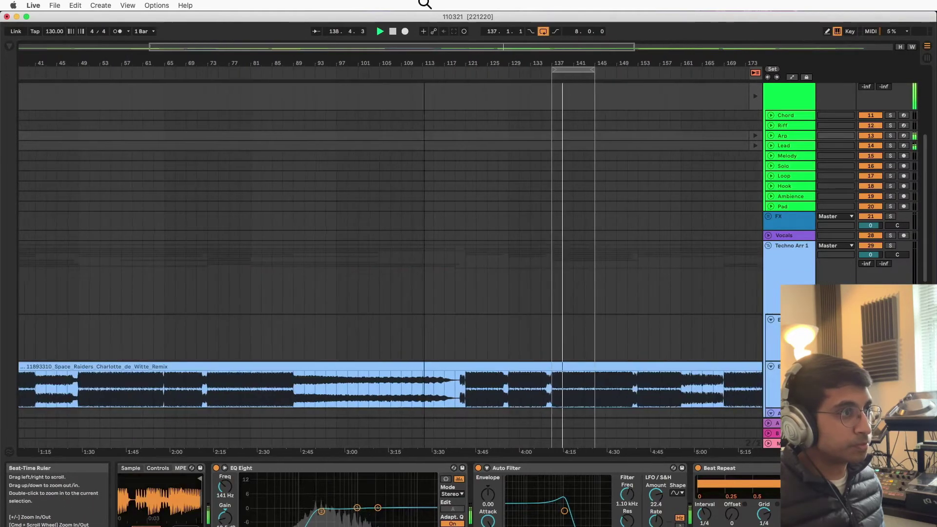
drag(433, 61, 432, 4)
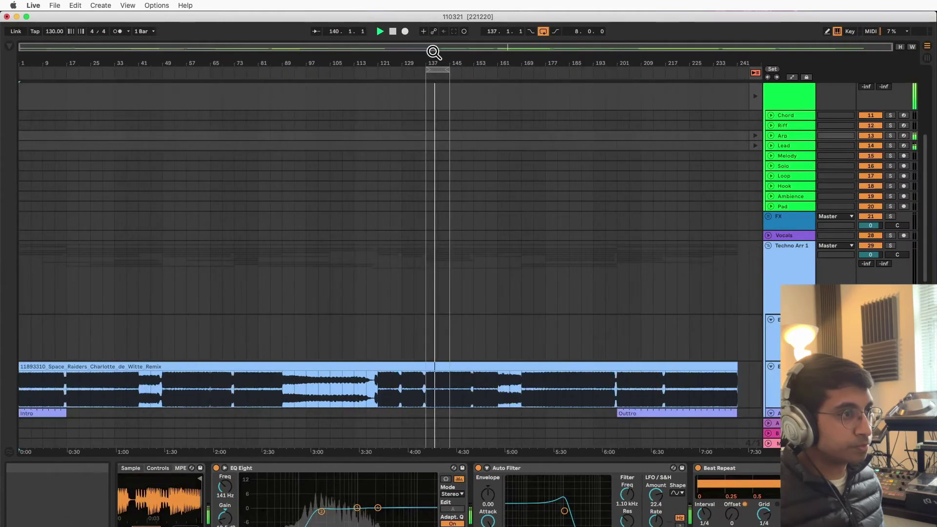
scroll(383, 278, down, 5)
scroll(383, 277, down, 2)
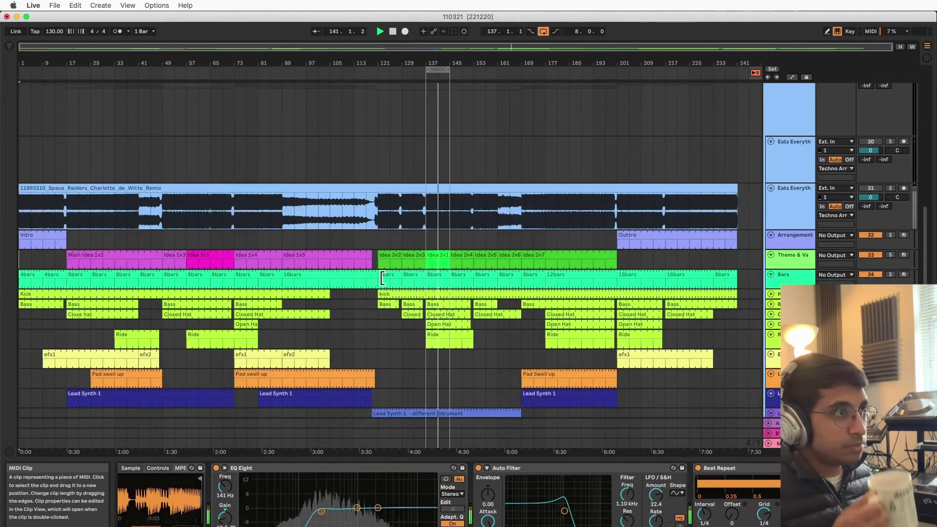
Step: Check the Ideas timer in PomoDoneApp, minimise its window, and review the reference track's instrument markers against the song's own tracks
scroll(413, 303, down, 2)
scroll(413, 303, down, 1)
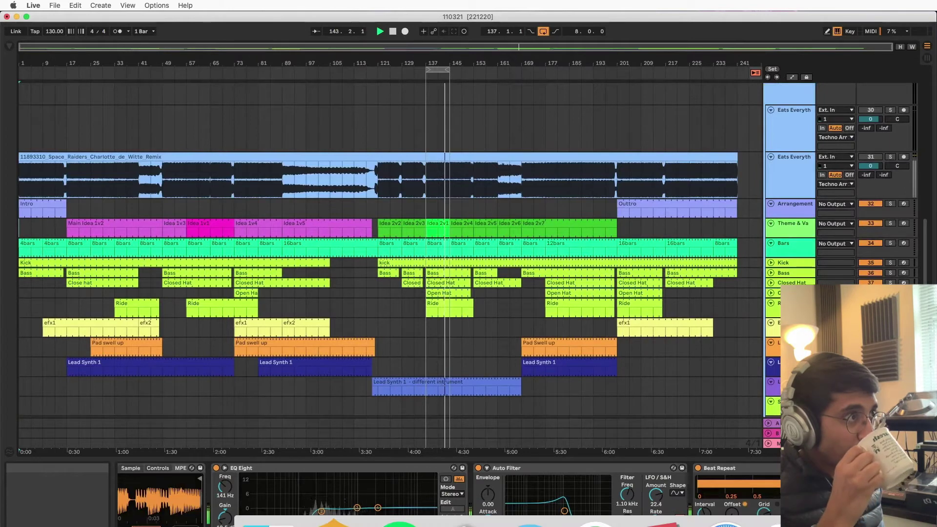
click(661, 518)
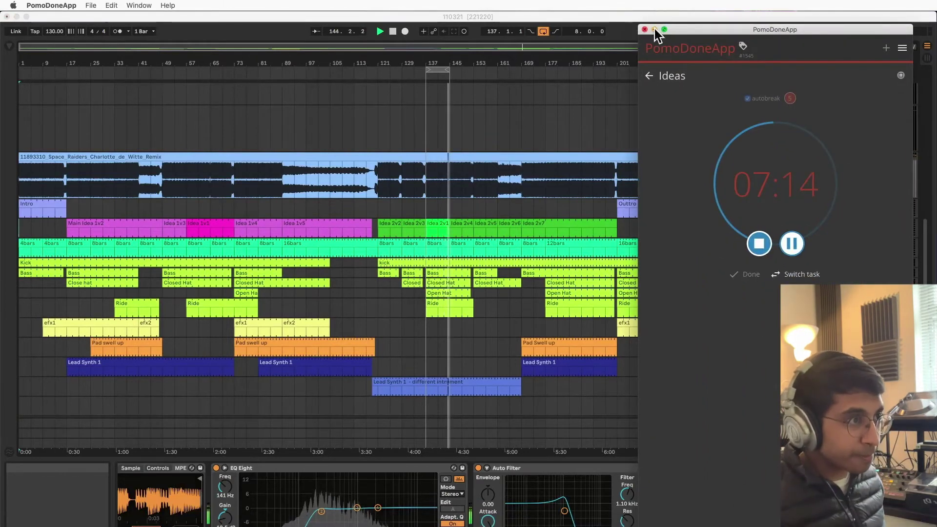
click(654, 29)
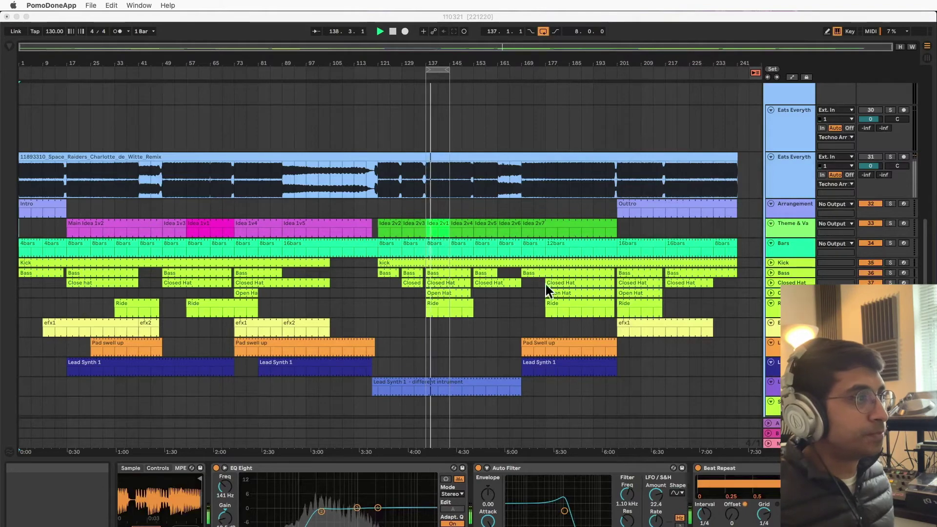
scroll(471, 306, down, 5)
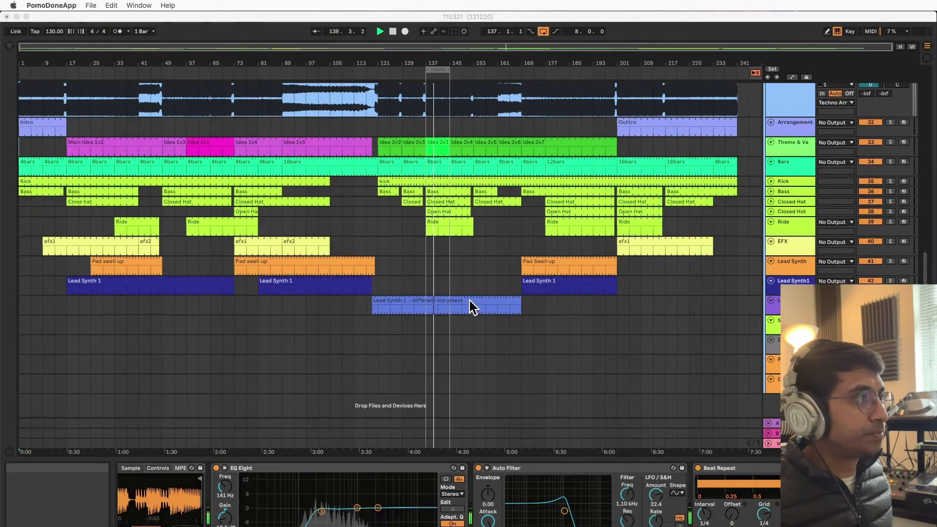
scroll(470, 300, up, 3)
scroll(469, 300, up, 10)
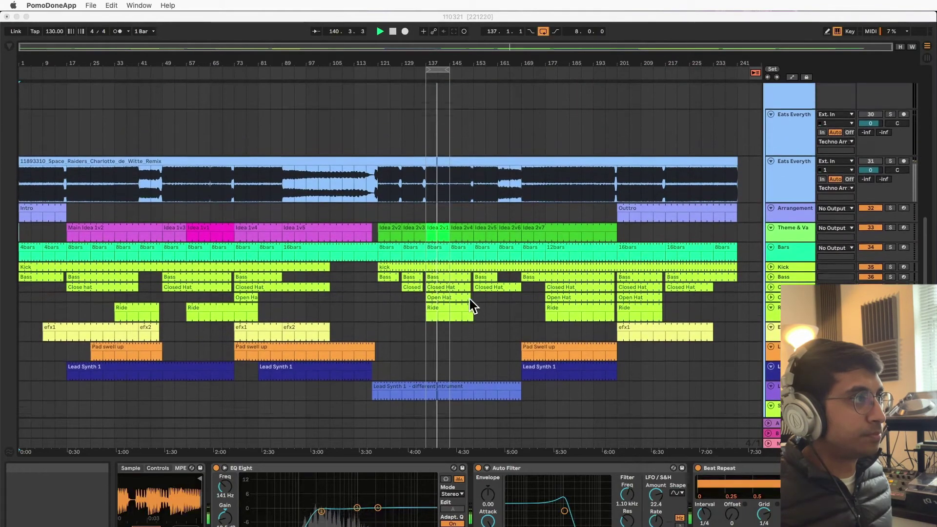
scroll(469, 299, down, 12)
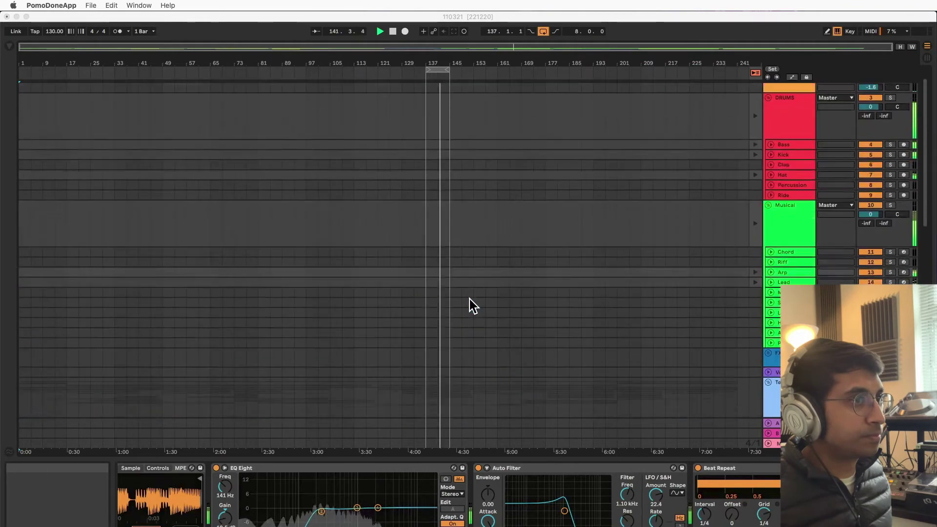
scroll(469, 299, up, 1)
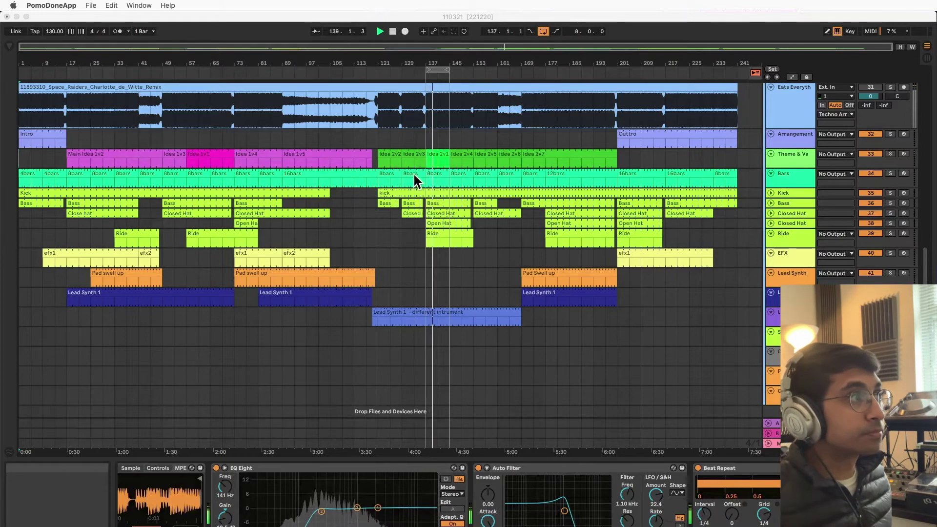
click(288, 30)
key(Tab)
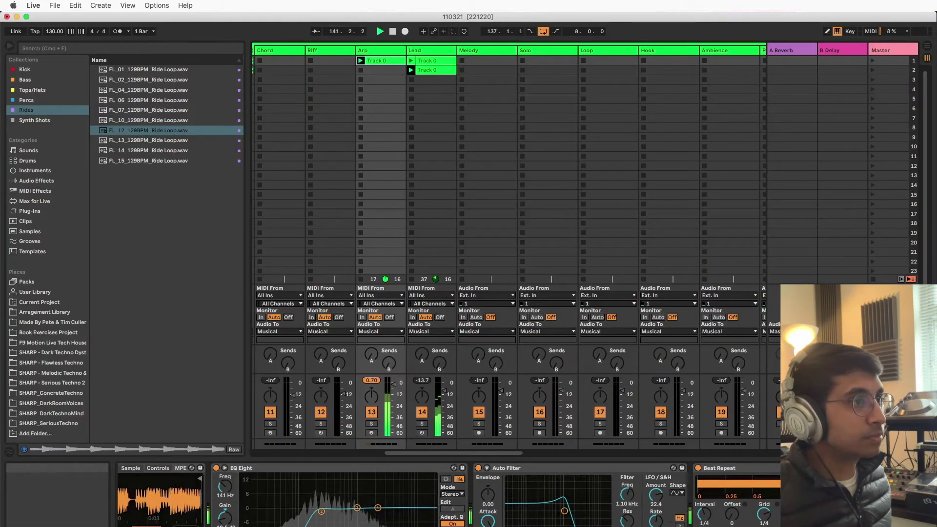
click(362, 453)
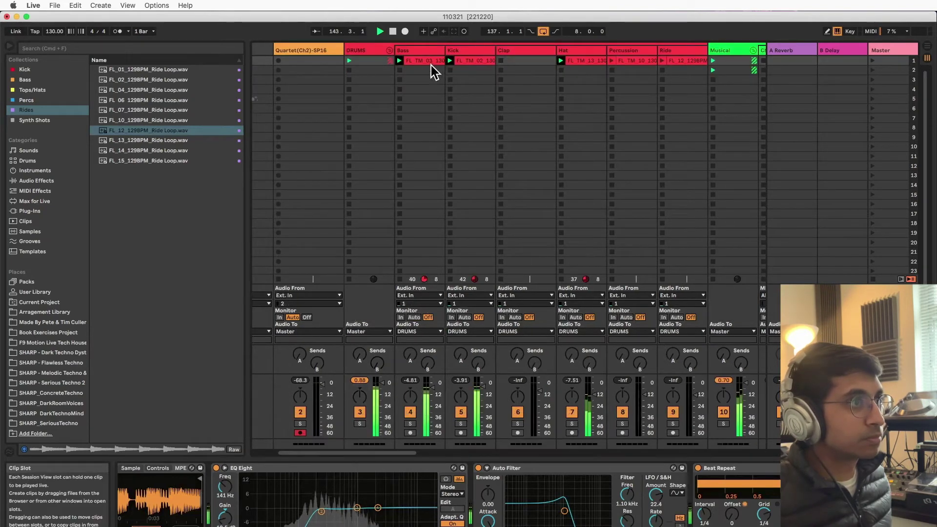
key(Tab)
drag(462, 59, 27, 201)
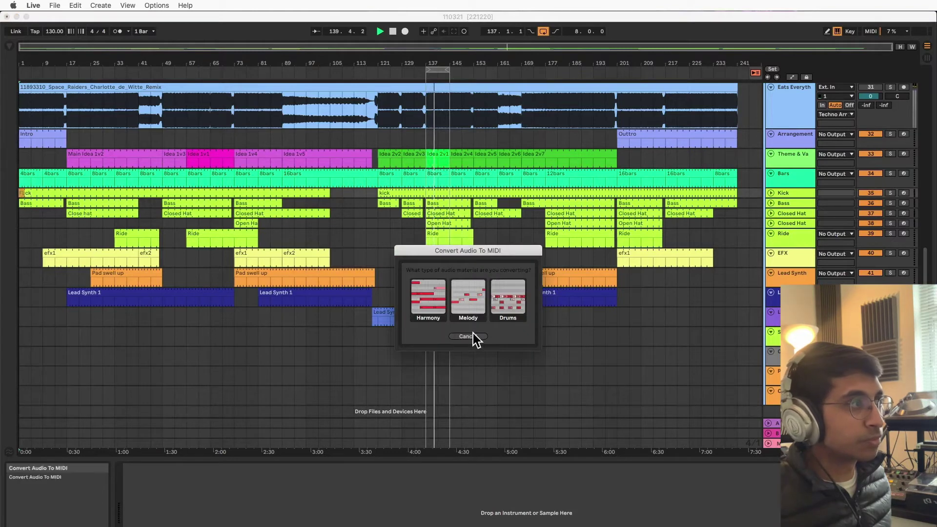
click(471, 336)
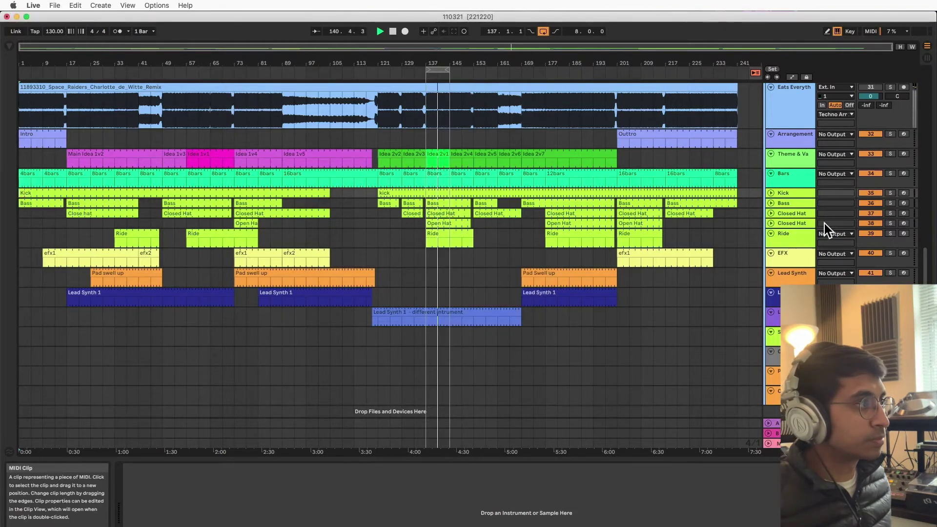
Step: Insert a reduced-height audio track below the Bass marker track, duplicate it, and move one copy directly below the Kick marker track
right_click(795, 202)
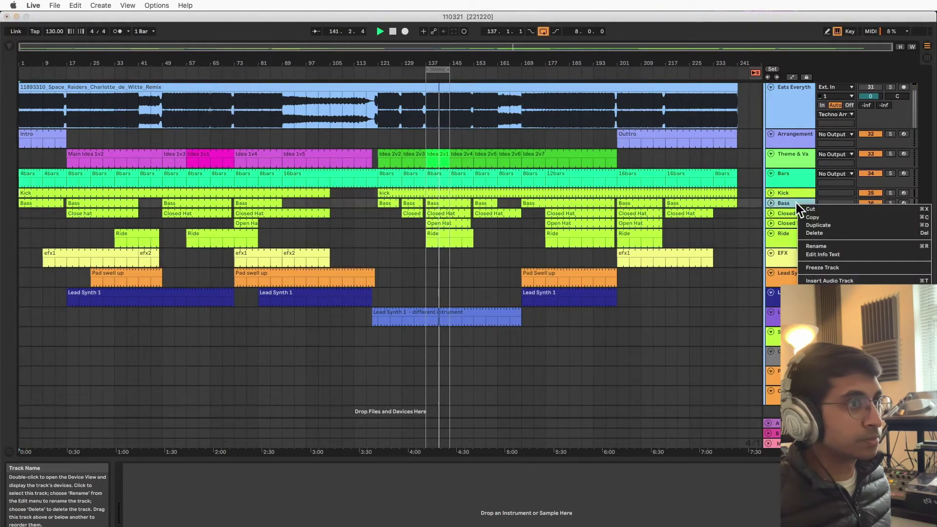
click(859, 281)
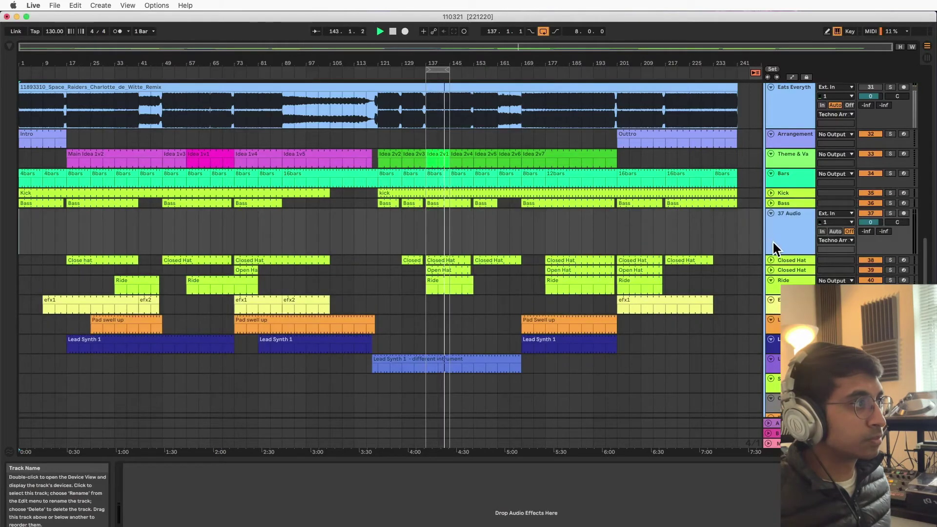
drag(770, 252, 769, 226)
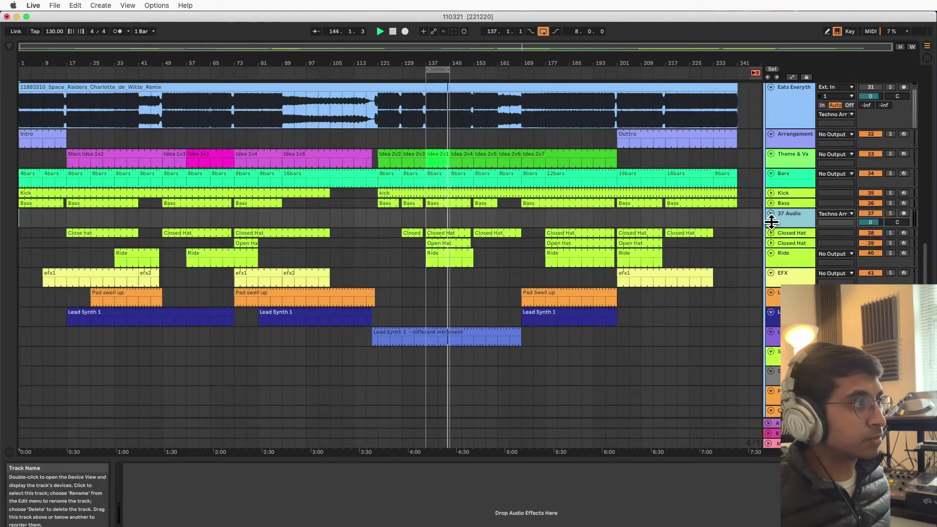
right_click(776, 218)
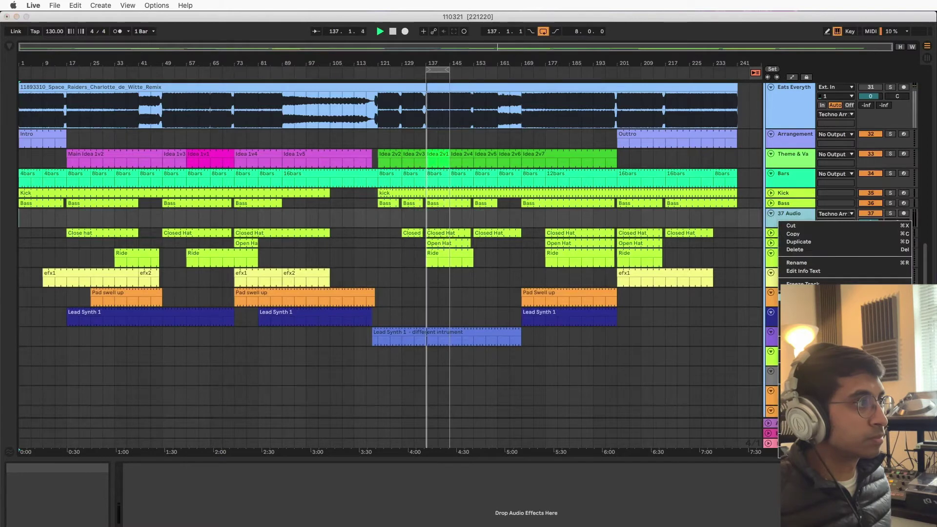
click(810, 241)
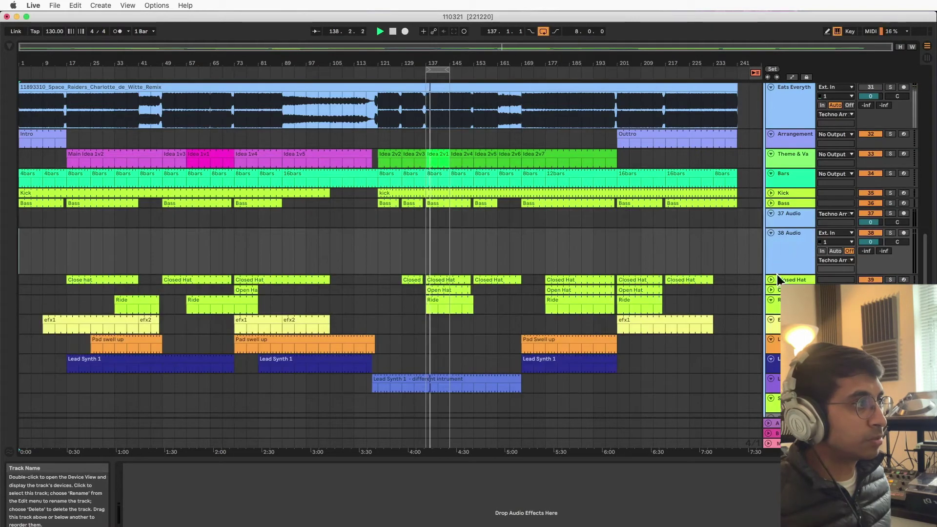
drag(777, 274, 787, 201)
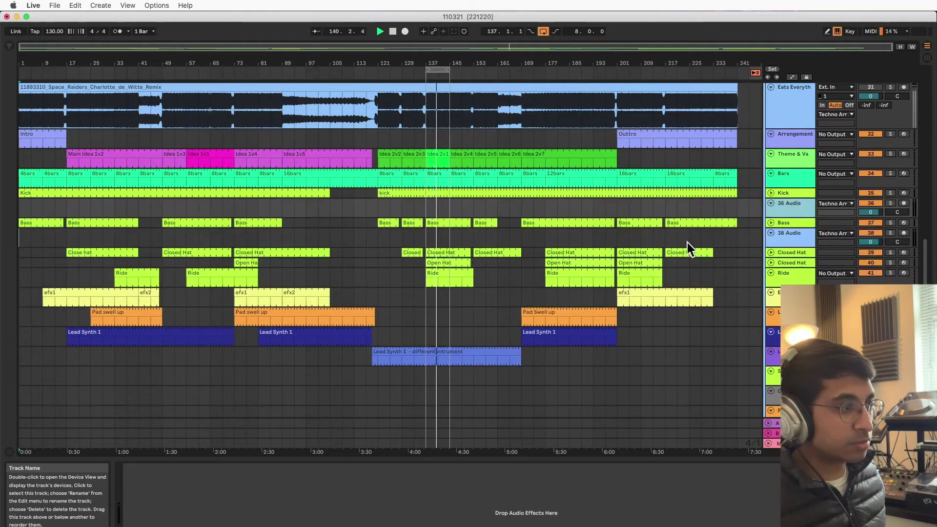
Step: Place the Session View's FL_TM_02_130BPM Kick Loop at bar 1 on the audio track below Kick and trim it to the first Kick marker's end
mouse_move(464, 519)
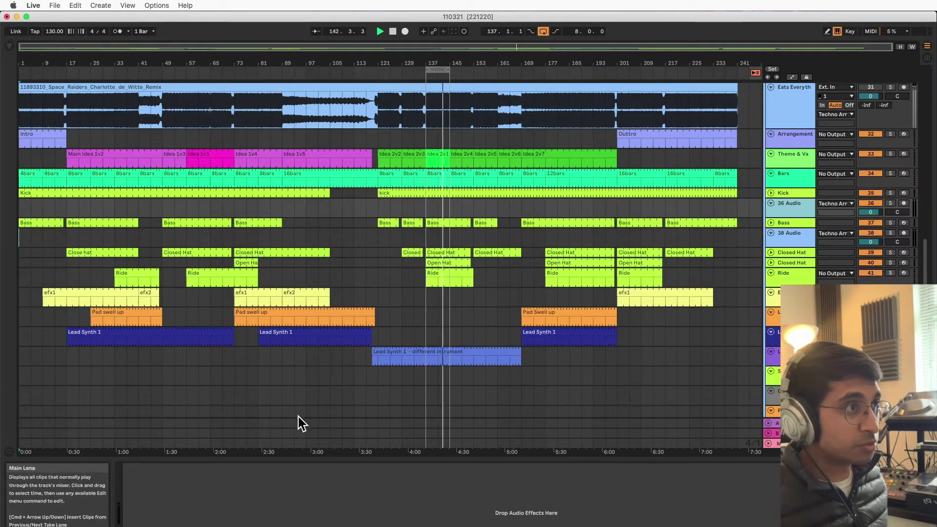
key(Tab)
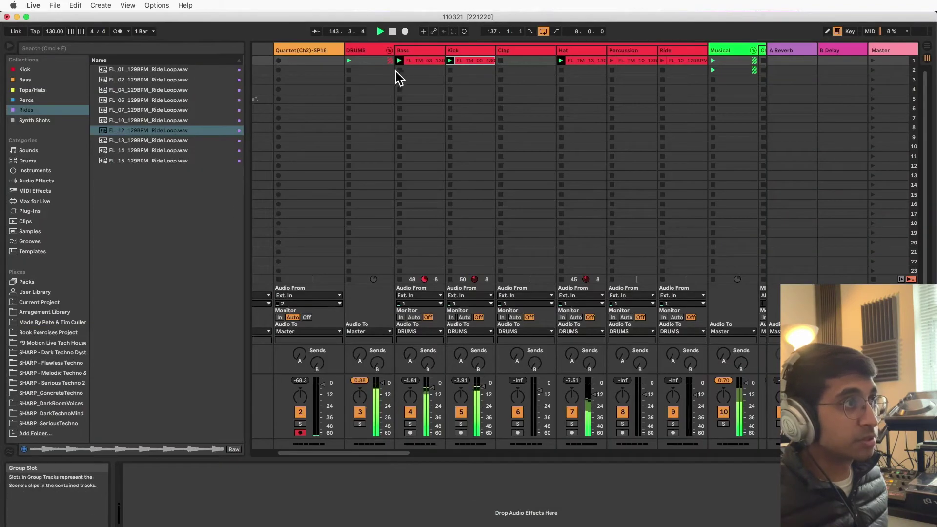
drag(471, 61, 116, 211)
key(Tab)
drag(43, 208, 26, 206)
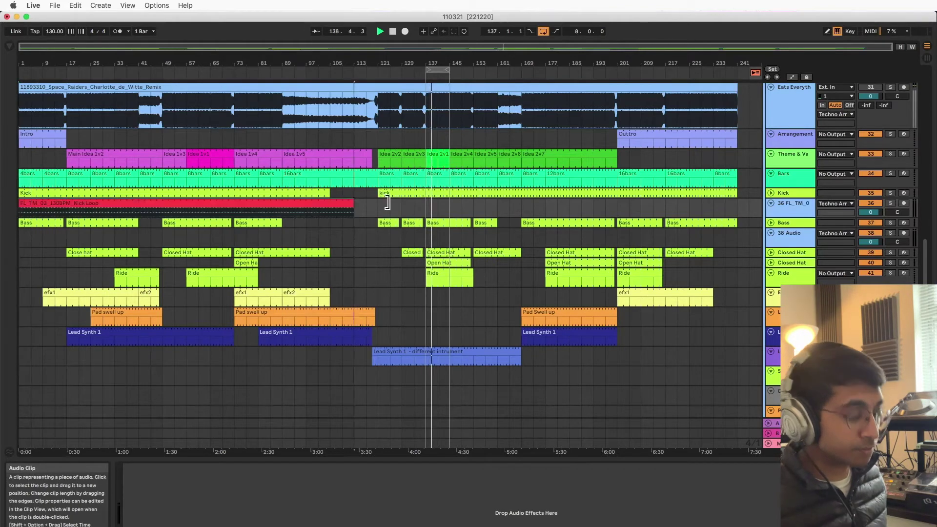
drag(387, 202, 327, 208)
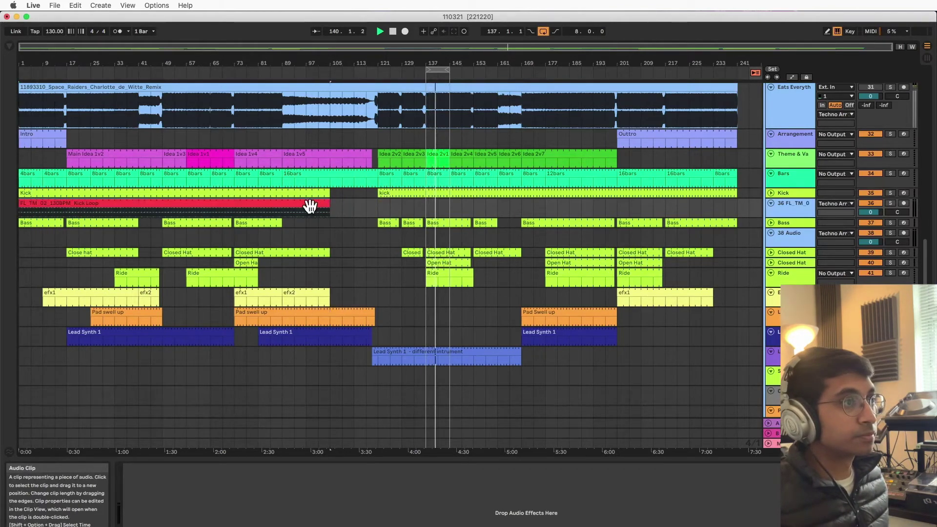
Step: Duplicate the kick loop clip to start with the second Kick marker at bar 121, and stop playback with the position reset to the start
key(super+d)
drag(365, 205, 414, 207)
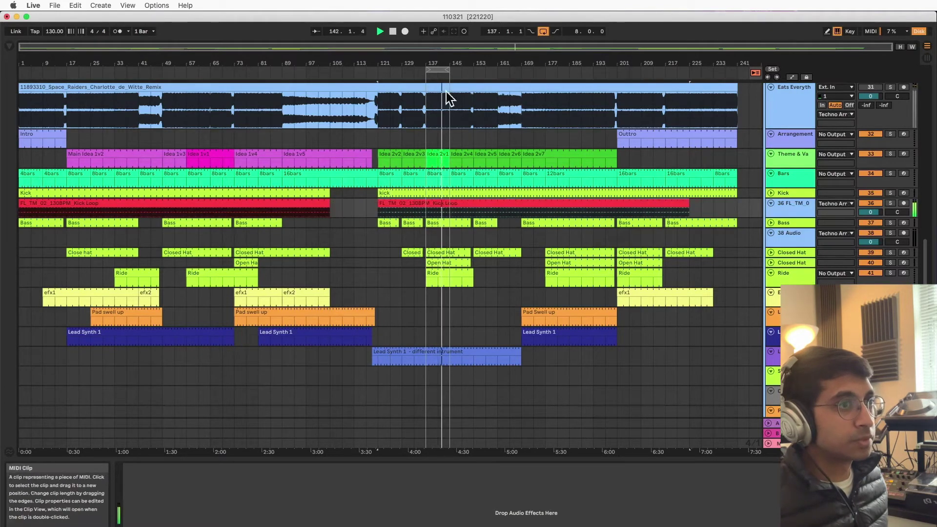
double_click(392, 31)
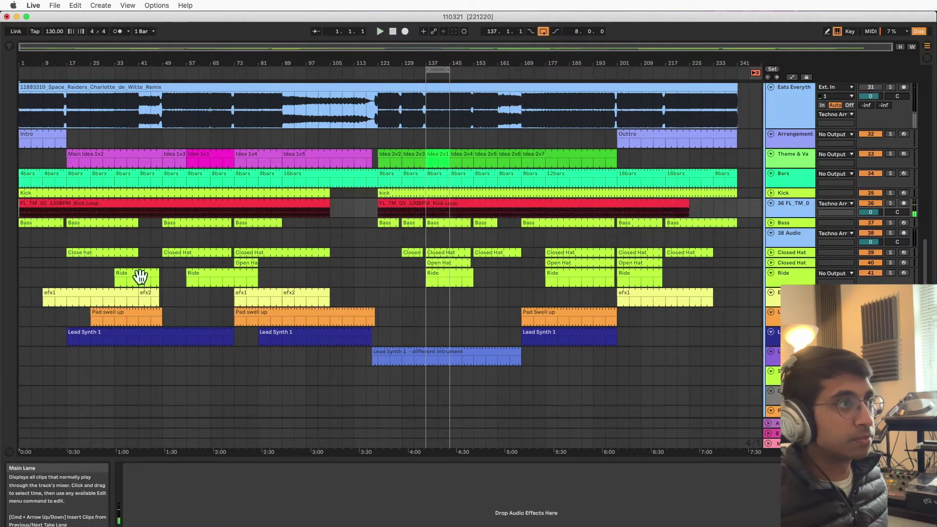
Step: Bring the Session View's FL_TM_03_130BPM Bass Loop onto the audio track below the Bass markers, filling it from bar 1 to bar 17
key(Tab)
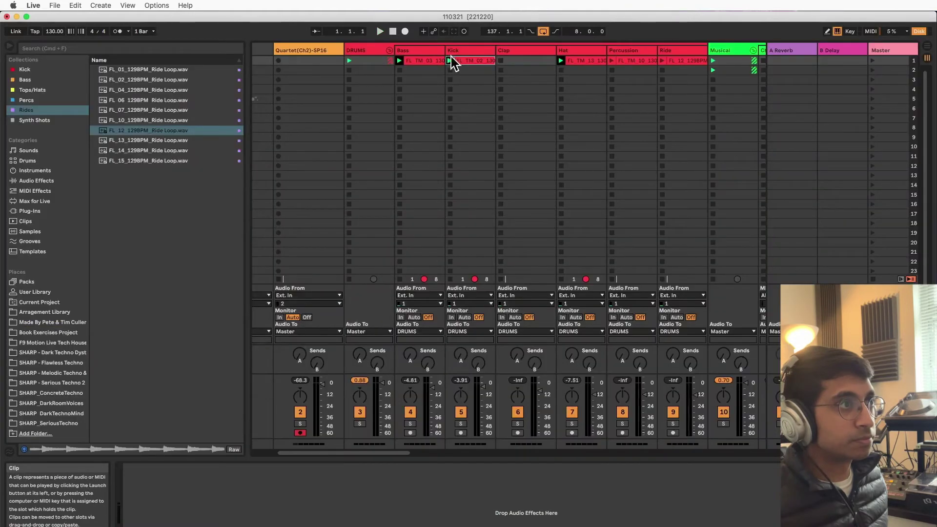
click(424, 61)
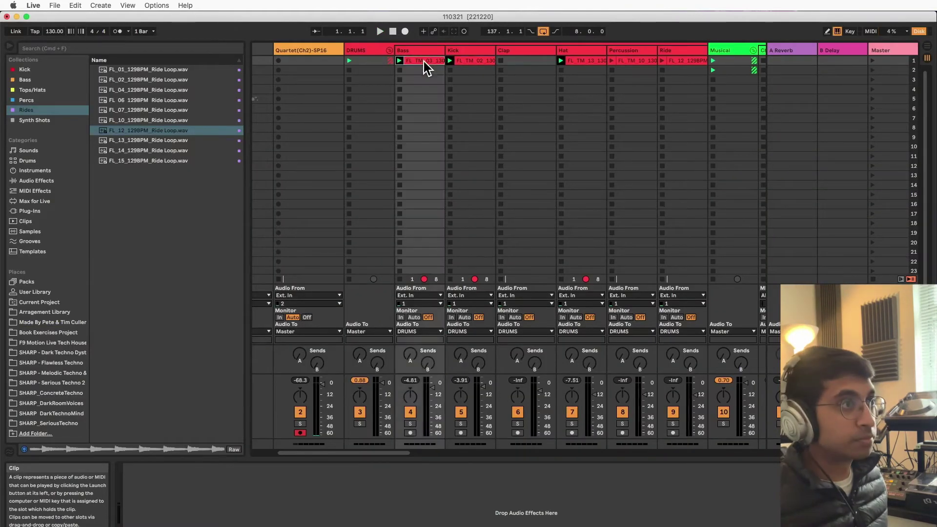
key(Tab)
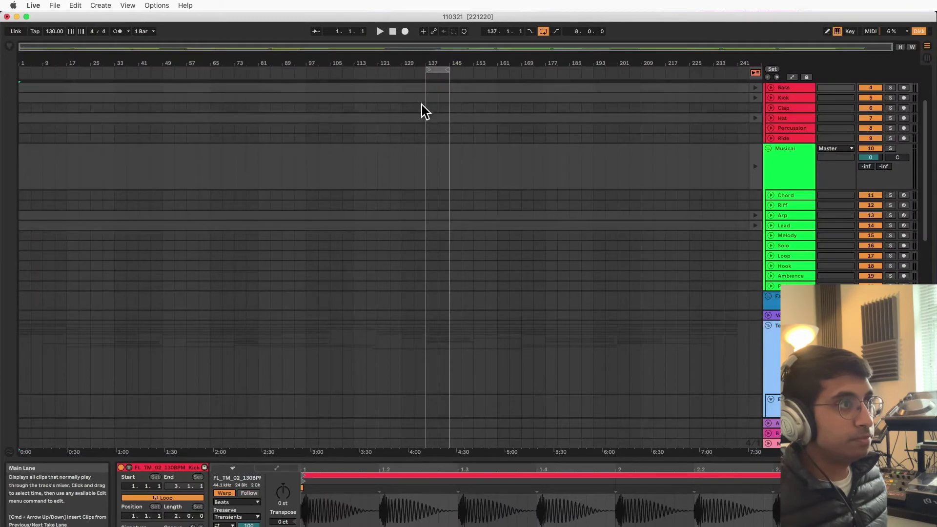
key(Tab)
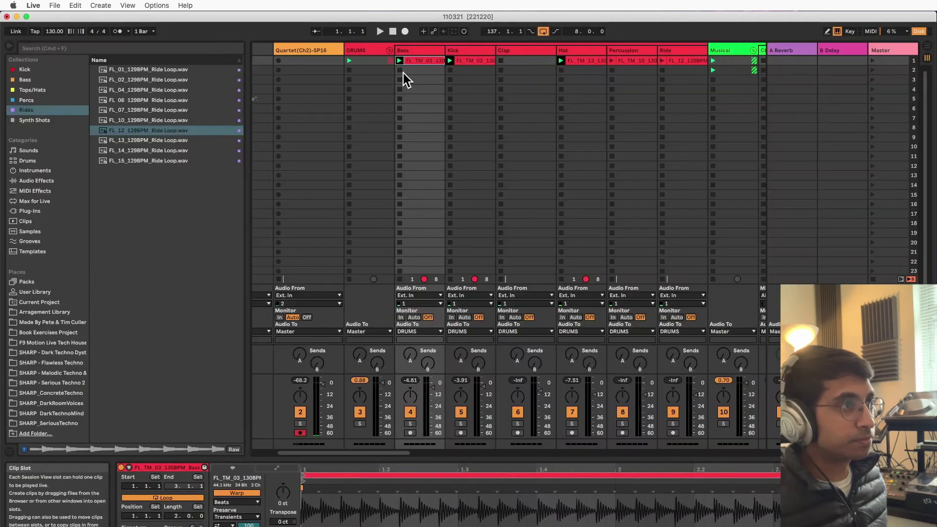
drag(416, 60, 381, 205)
key(Tab)
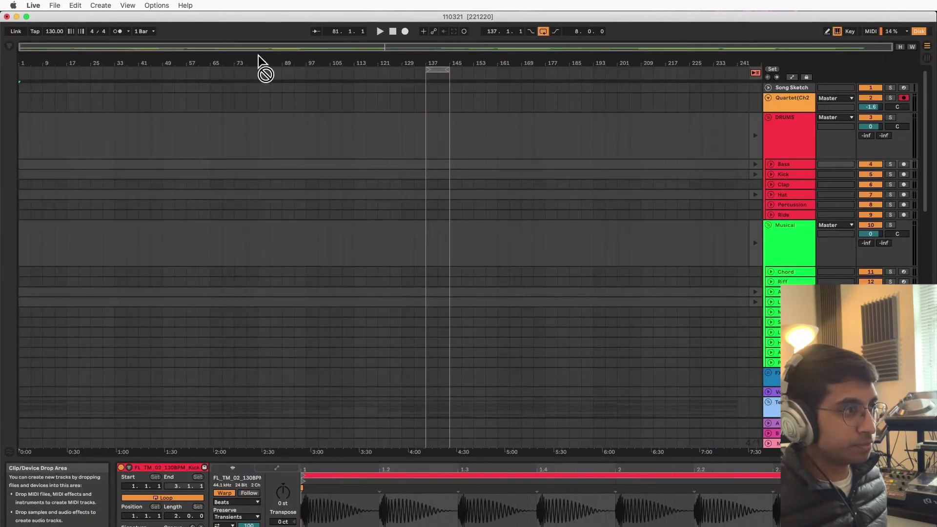
drag(248, 267, 238, 385)
scroll(284, 325, down, 10)
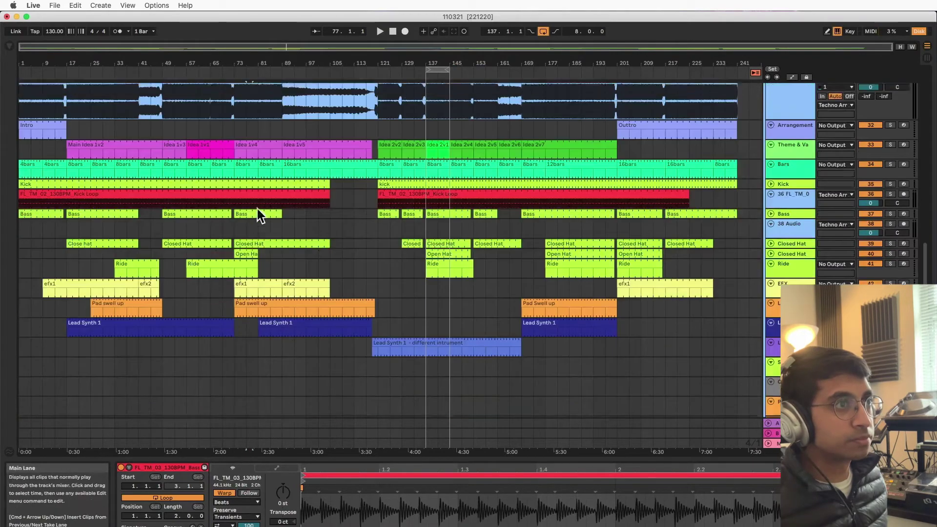
scroll(256, 208, up, 2)
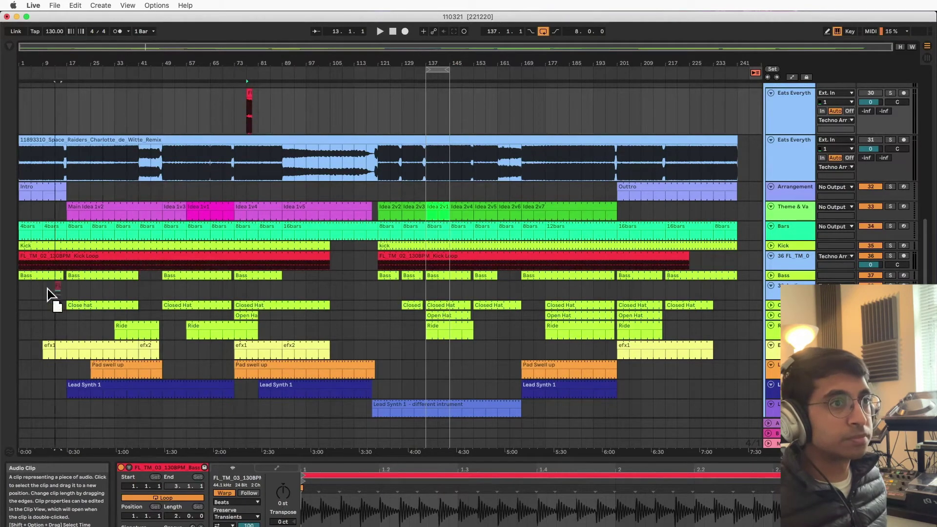
drag(47, 292, 67, 291)
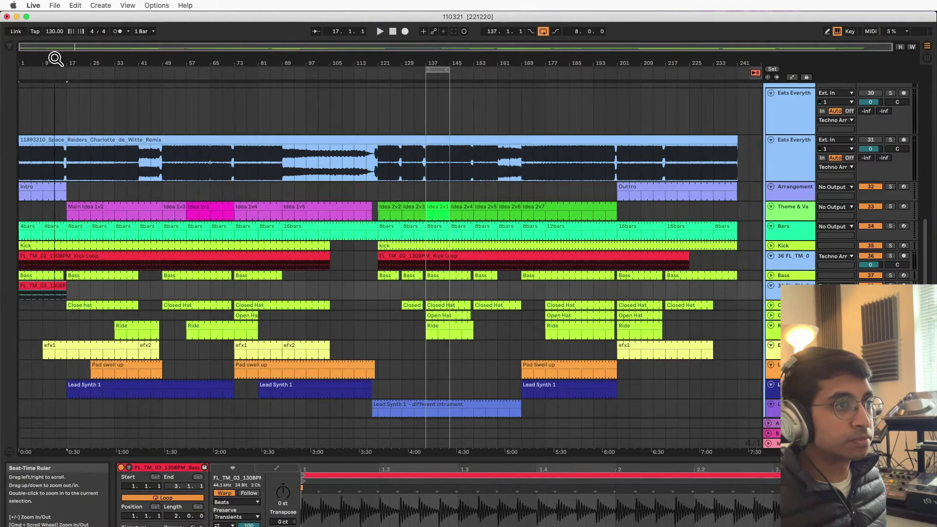
Step: Shorten the first bass loop clip to bar 16 and place a copy from bar 17 to bar 41, matching the second Bass marker
drag(54, 63, 162, 321)
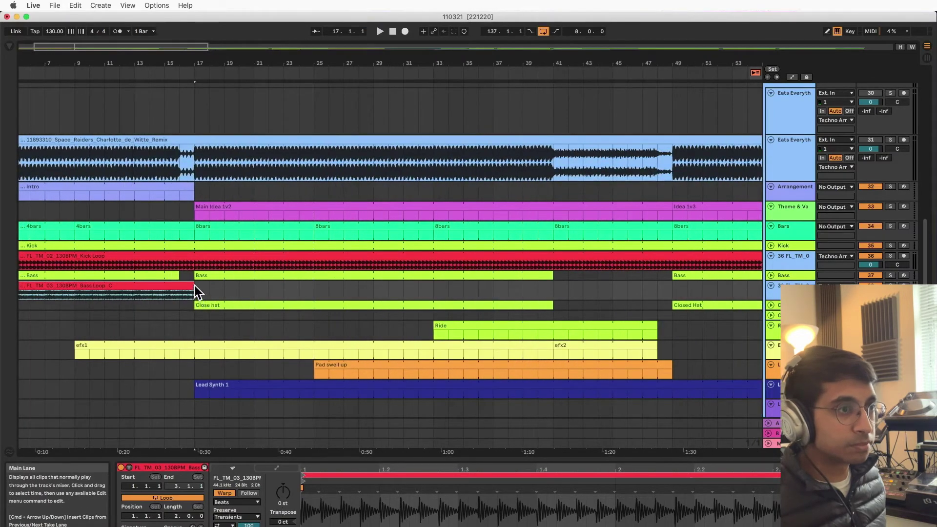
drag(184, 287, 228, 290)
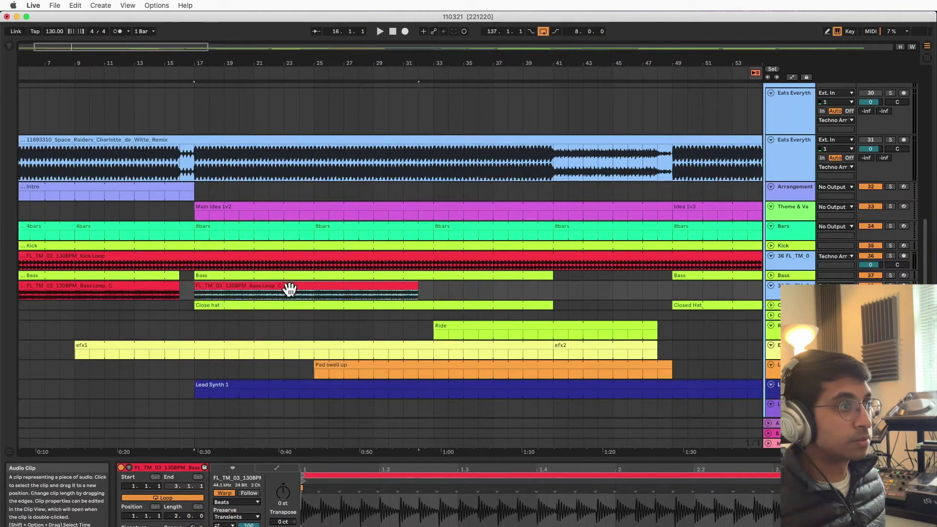
drag(416, 287, 554, 286)
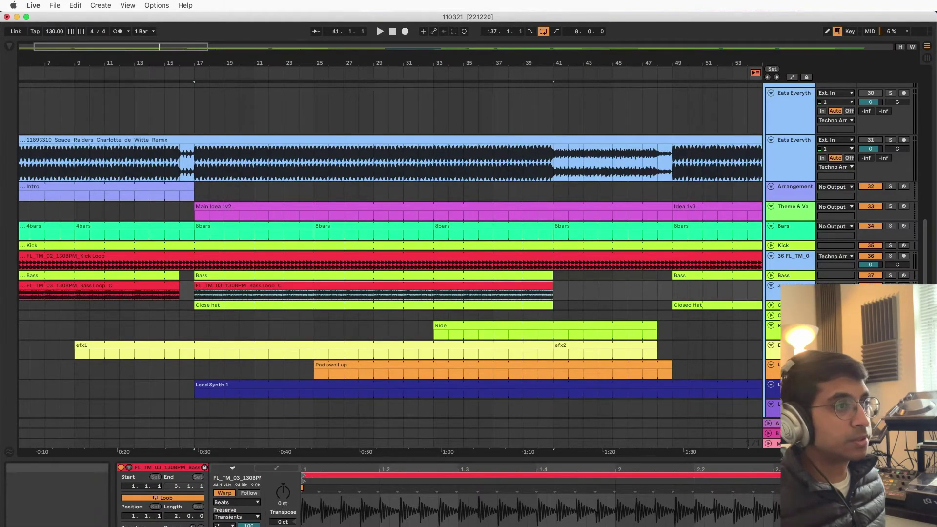
drag(731, 63, 262, 91)
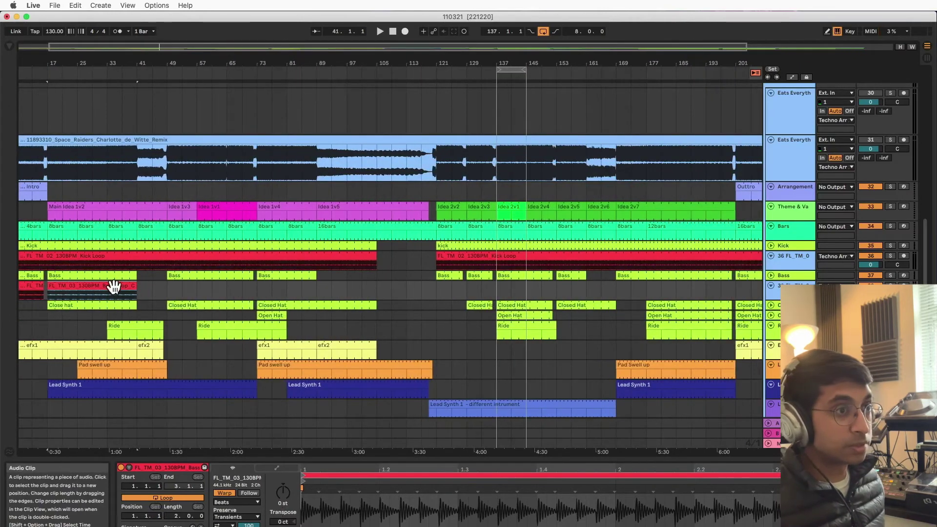
Step: Place copies of the bar 17 bass loop clip at bars 49 and 73, aligned with the starts of the Bass markers
key(super+d)
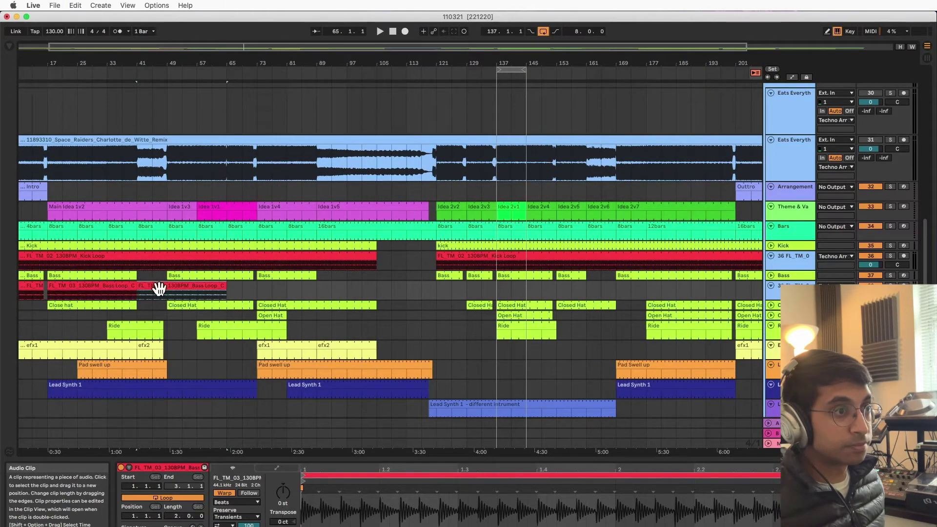
drag(159, 289, 191, 291)
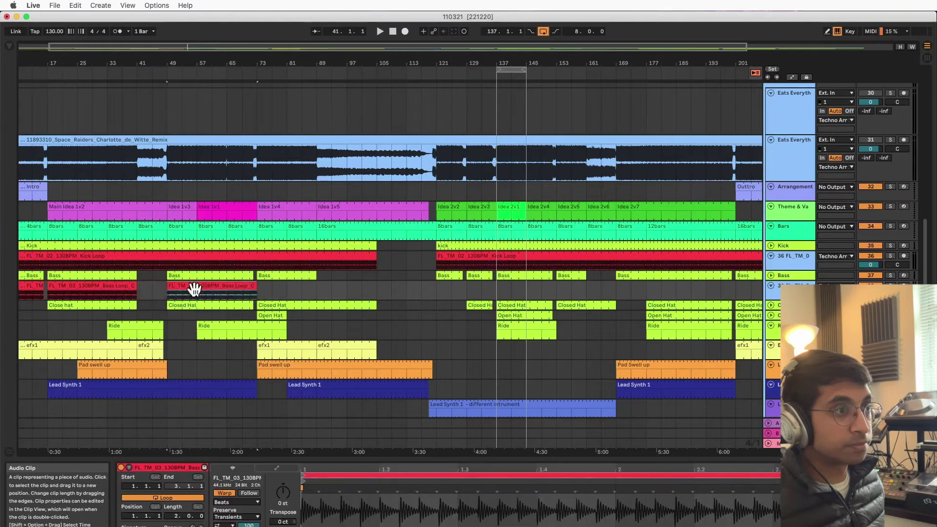
key(super+d)
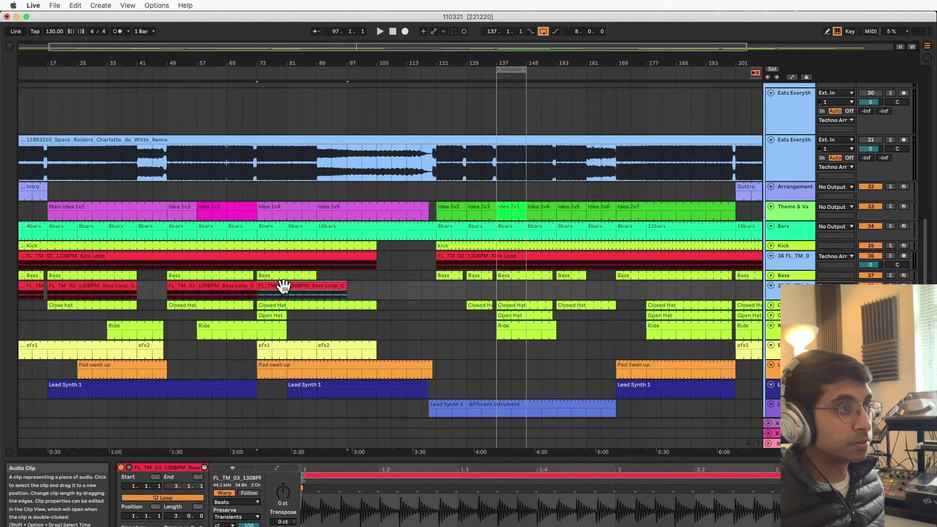
Step: Place another bass loop copy at bar 121 and shorten it to bar 128, matching the Bass marker there
key(super+d)
drag(419, 288, 492, 286)
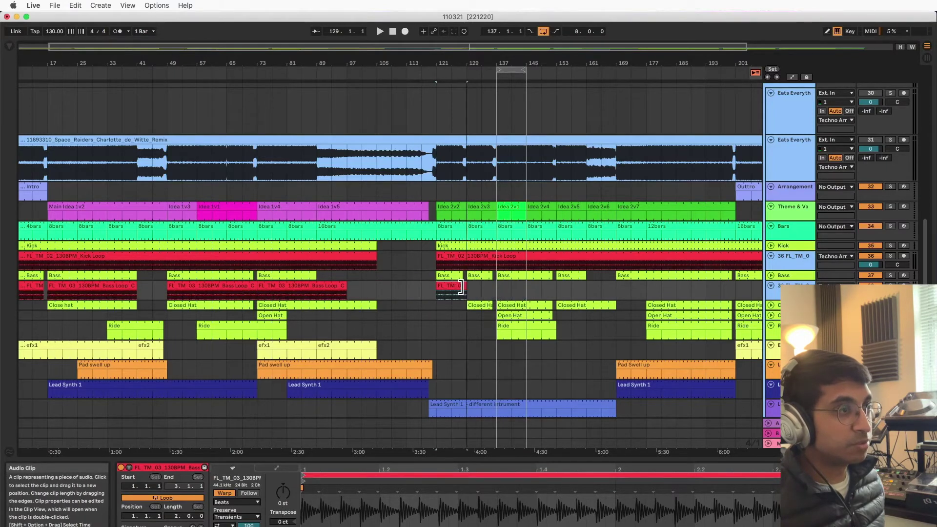
drag(424, 63, 450, 181)
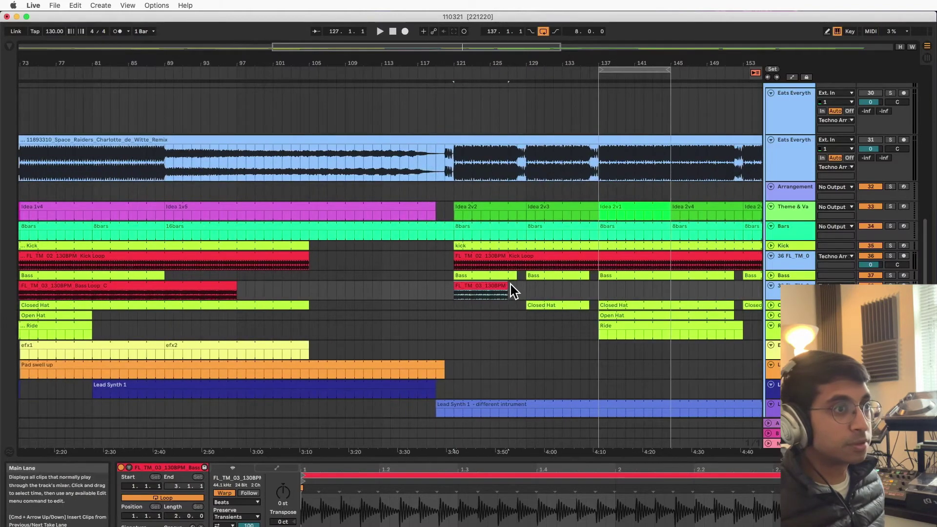
drag(505, 288, 517, 288)
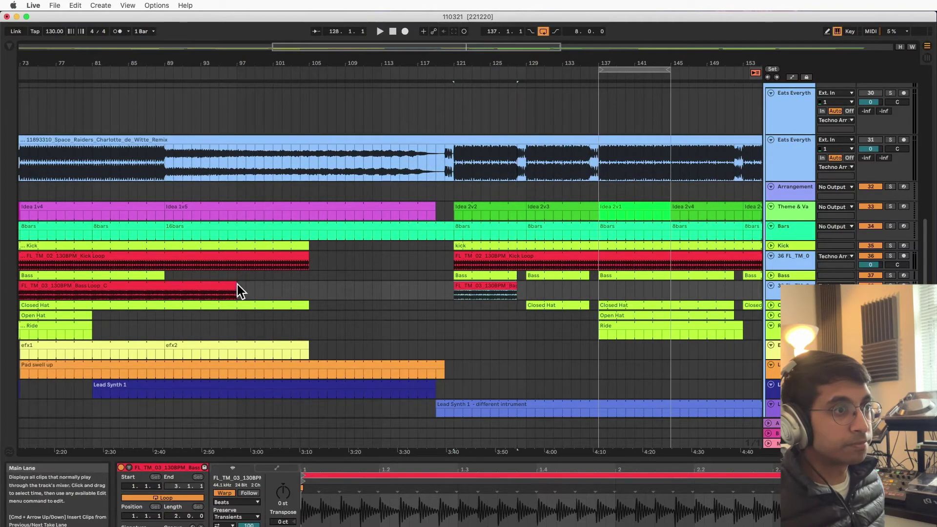
Step: Shorten the bass loop clip at bar 73 to end at bar 89 and the one at bar 49 to end at bar 72
drag(237, 288, 164, 288)
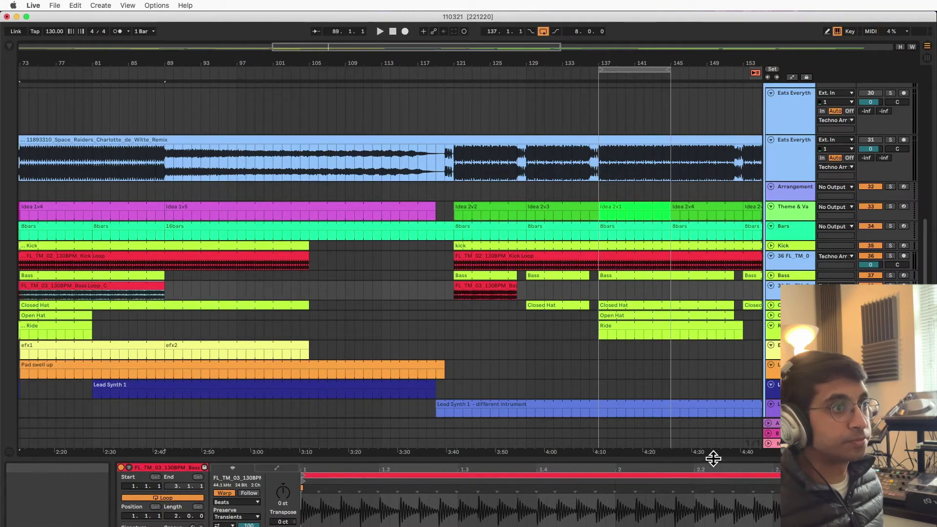
click(234, 46)
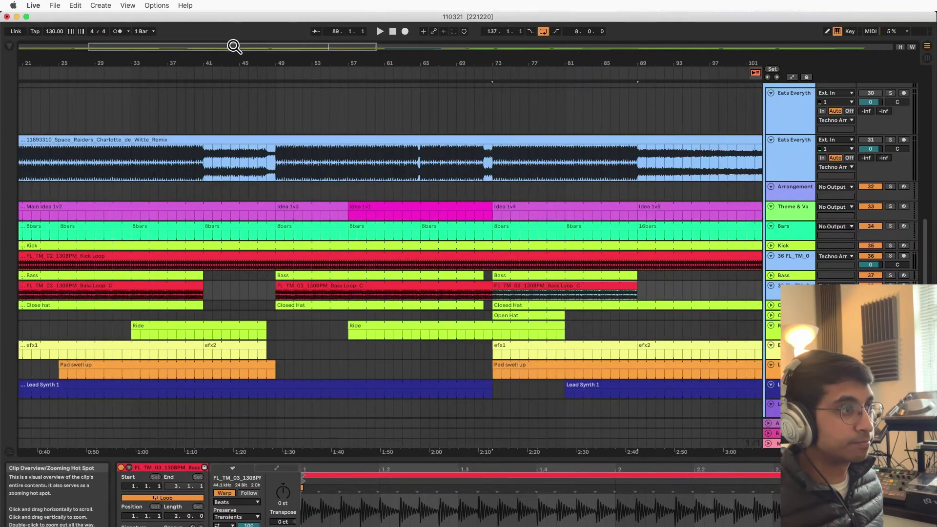
click(485, 283)
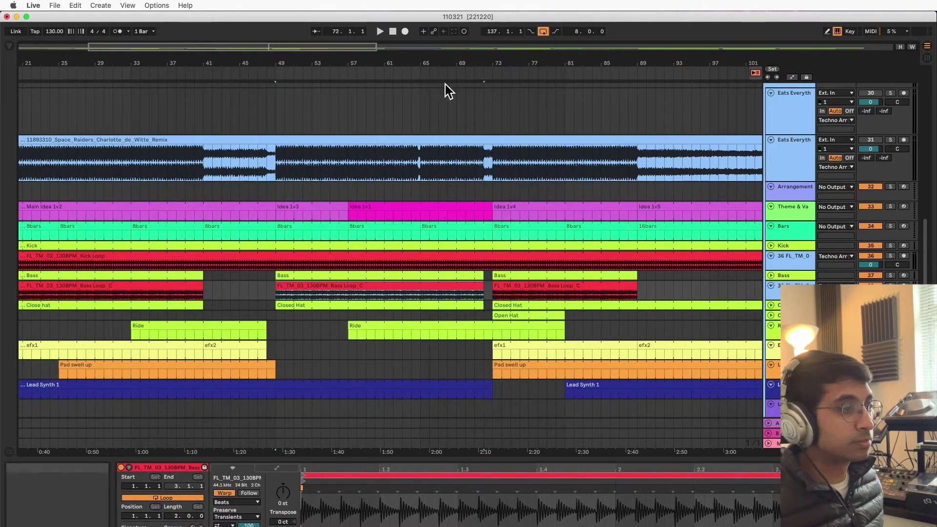
click(533, 473)
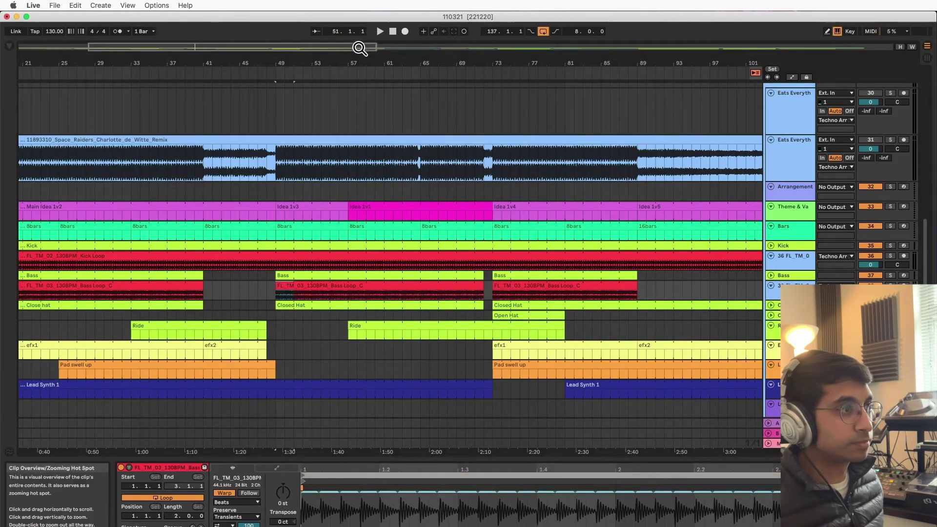
Step: Copy the bar 121 bass loop to bars 129, 137 and 153, stretching the last two to bars 152 and 161
drag(359, 42, 927, 63)
click(73, 288)
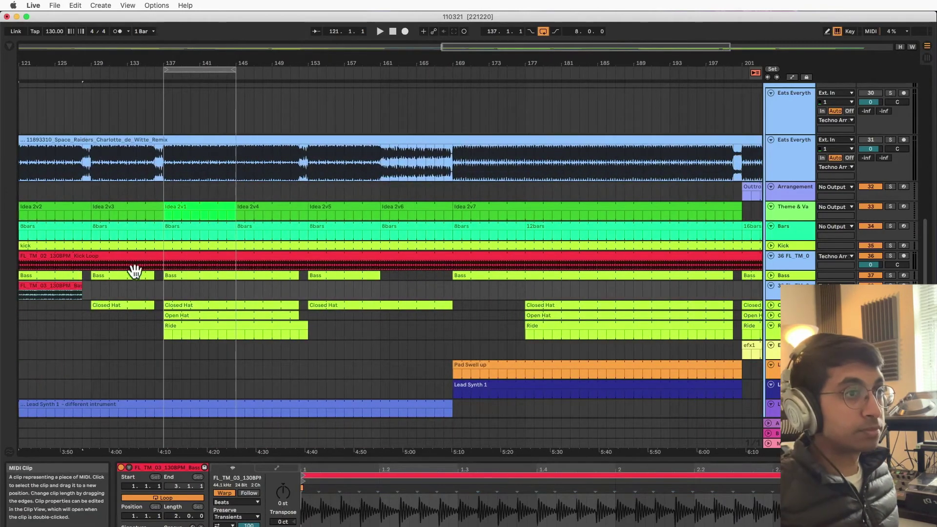
drag(52, 288, 185, 300)
key(super+d)
key(super+d)
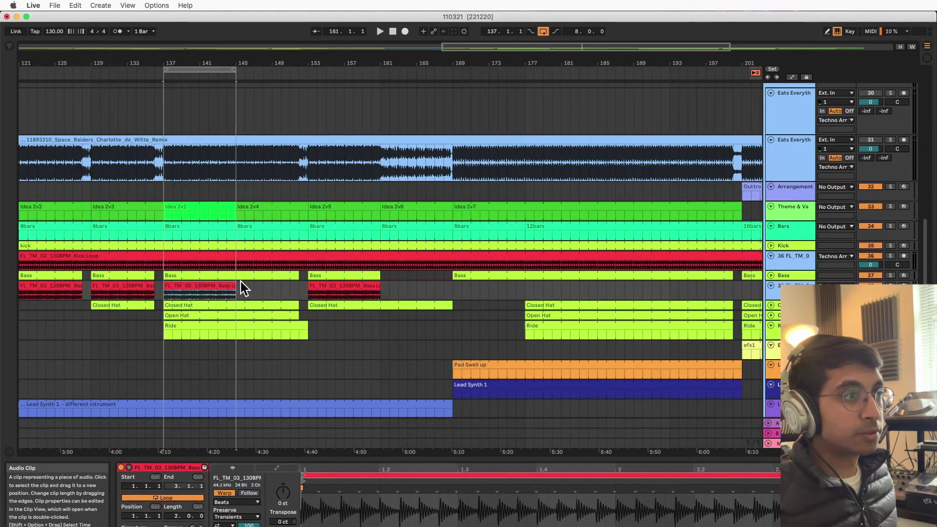
drag(236, 285, 298, 286)
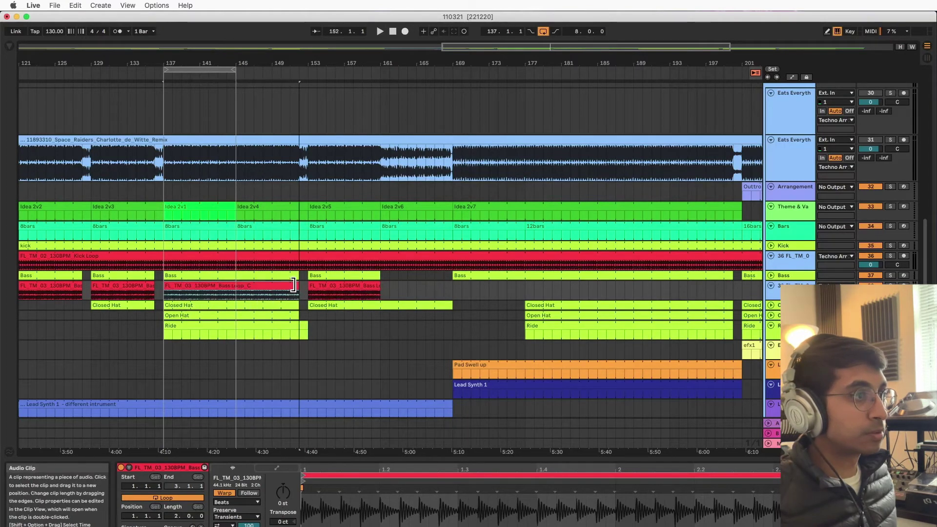
Step: Copy the bar 153 bass loop clip to bar 169 and extend it to bar 200, matching the Bass marker
click(320, 283)
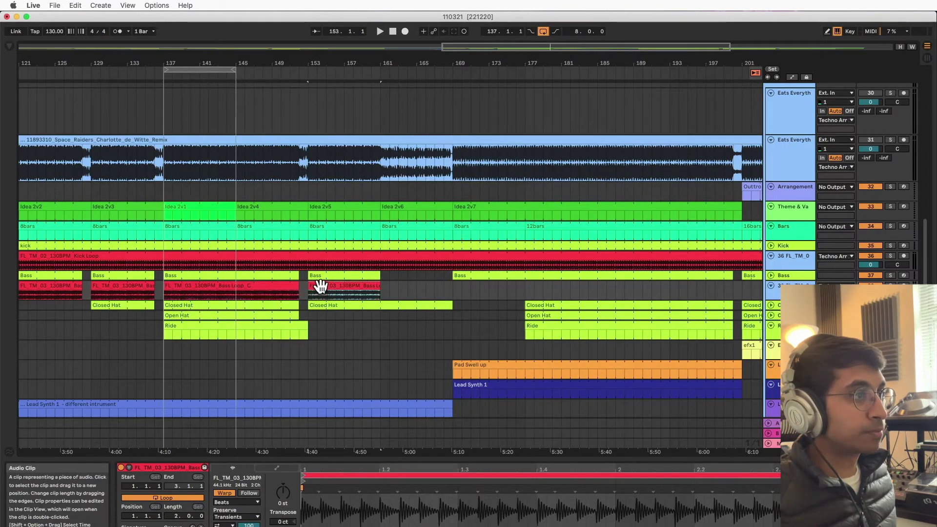
key(super+d)
drag(379, 292, 732, 290)
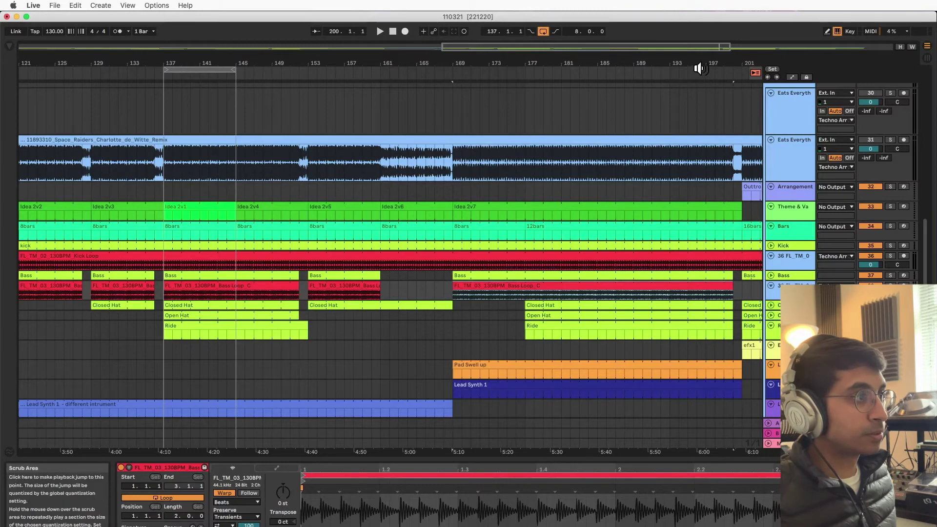
Step: Fill the two Outtro Bass sections with bass loop copies, one from bar 201 to 216 and one from bar 217 to 241
drag(236, 60, 176, 44)
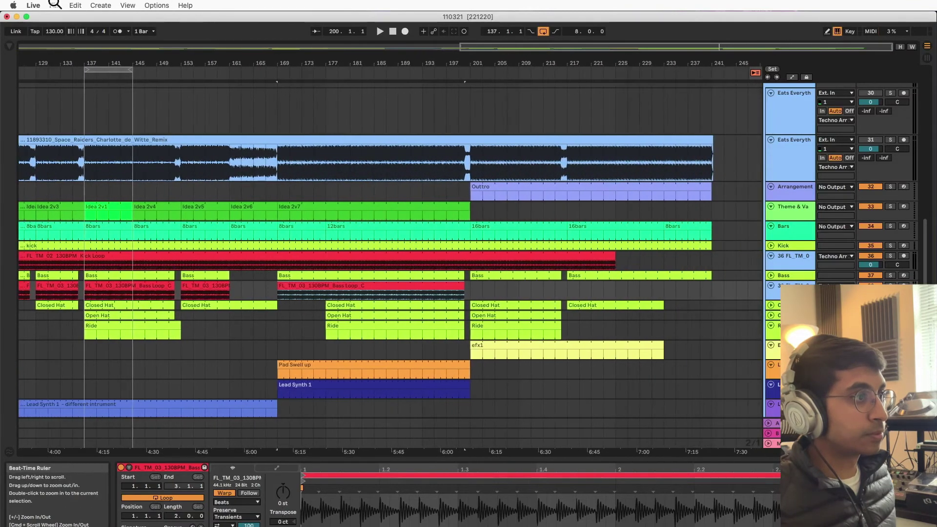
key(super+d)
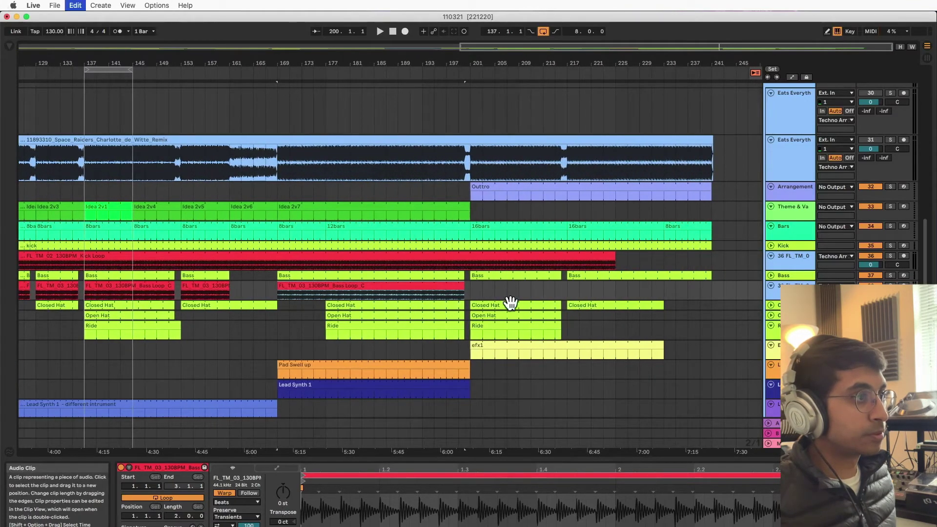
mouse_move(515, 288)
mouse_down()
mouse_move(535, 299)
mouse_move(518, 287)
mouse_up()
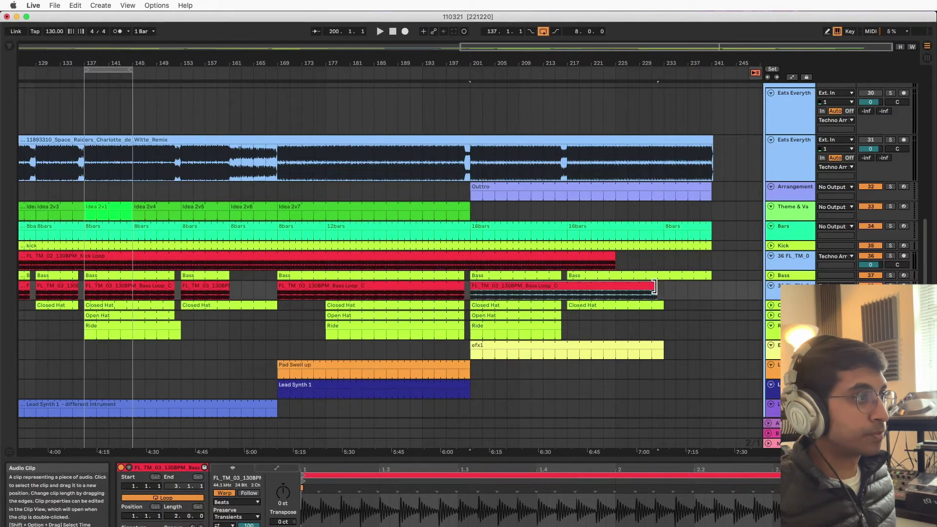
drag(657, 287, 603, 290)
key(super+d)
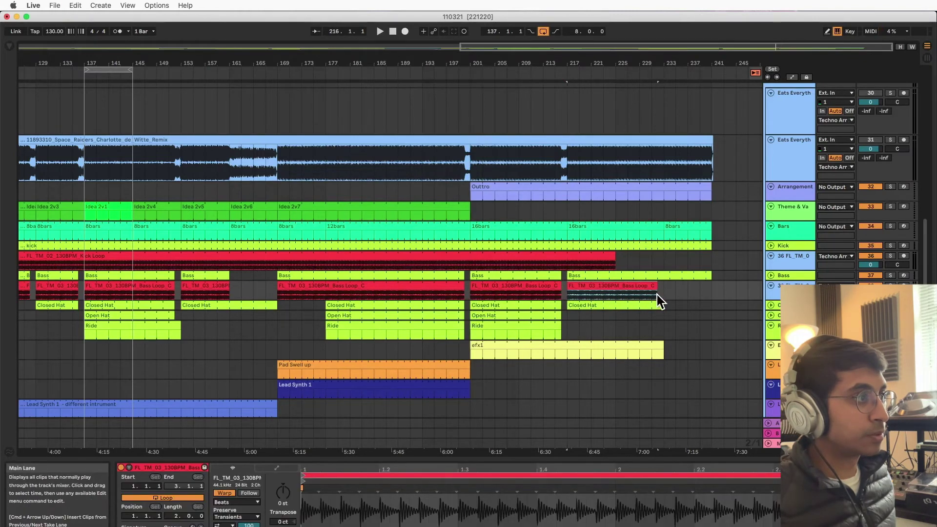
drag(676, 285, 696, 285)
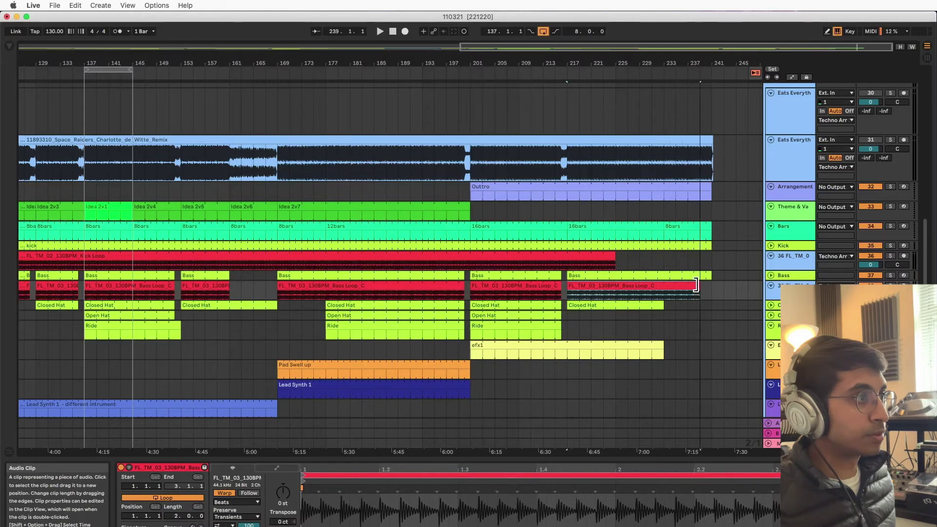
Step: Extend the second kick loop clip to bar 241 and fold the kick loop and bass loop audio tracks
click(605, 260)
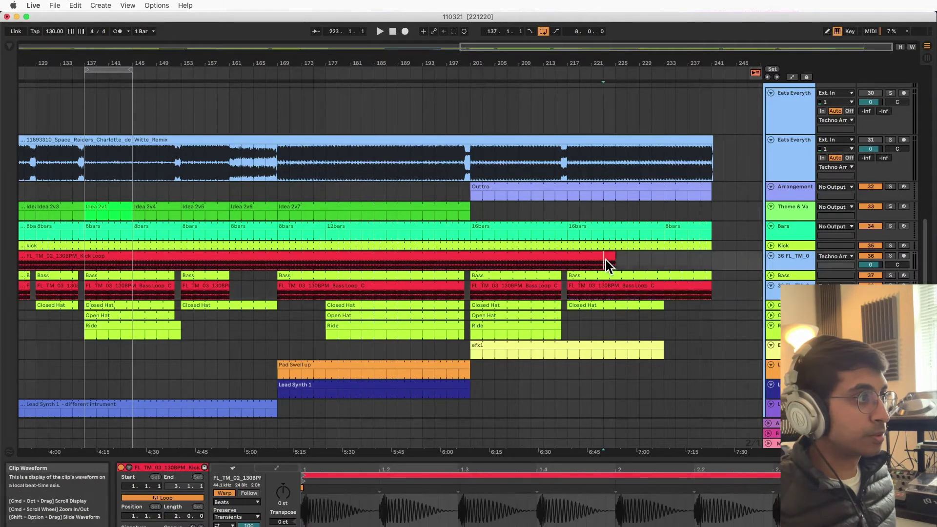
drag(609, 256, 711, 257)
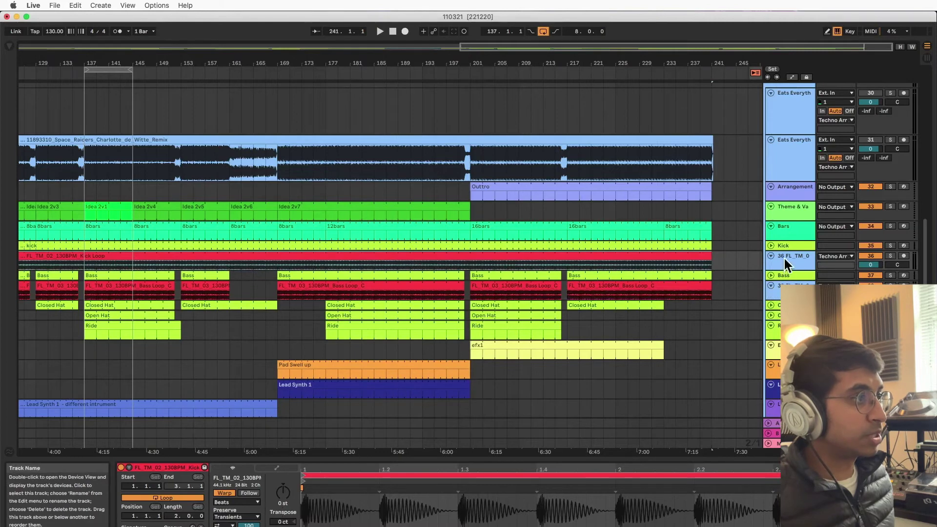
click(769, 255)
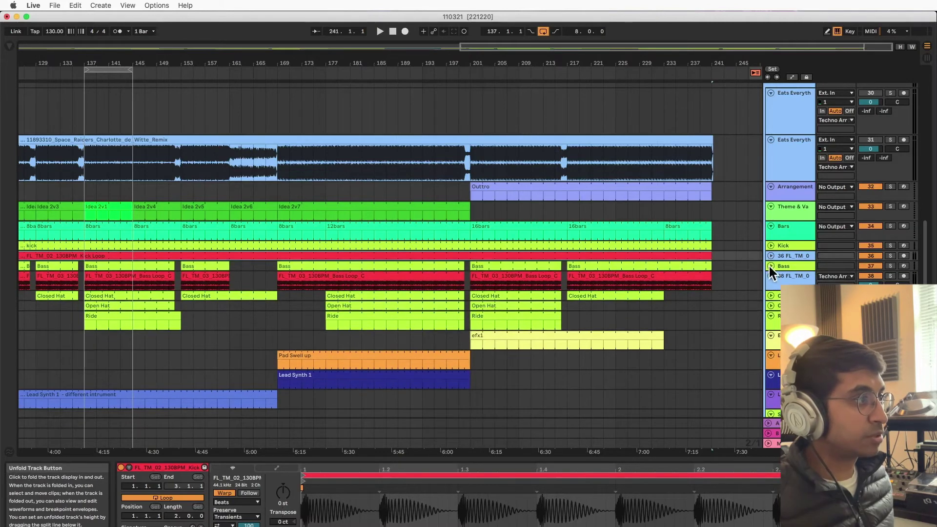
click(769, 265)
click(769, 266)
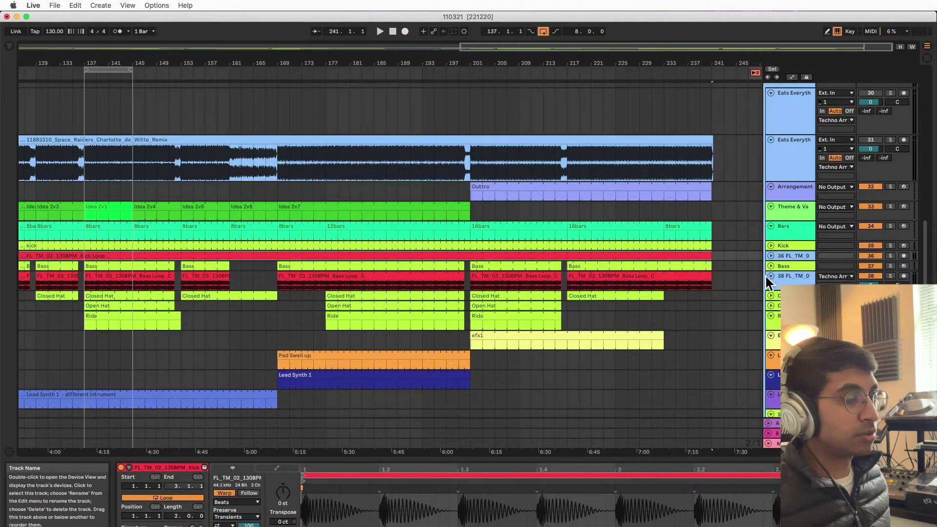
click(768, 275)
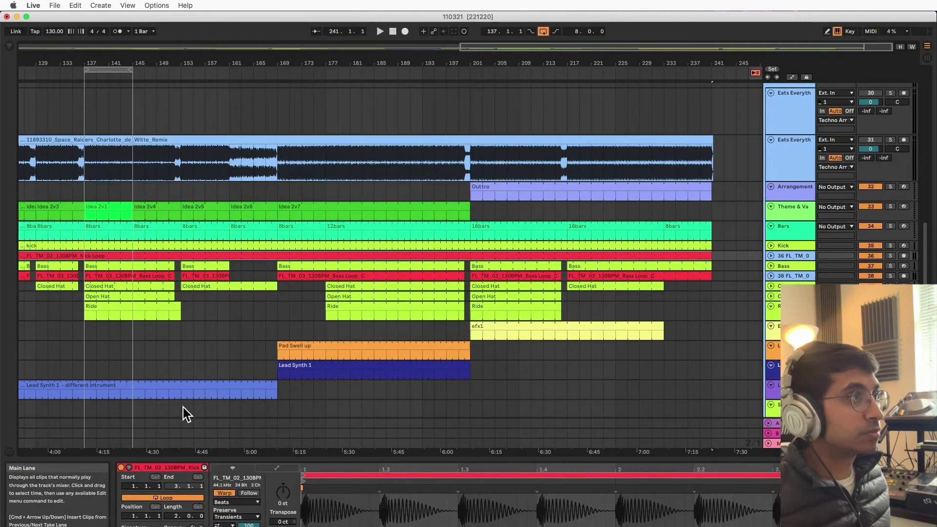
Step: Audition the FL_TM_13_130BPM Hat loop in Session View, return playback to the arrangement and stop it
key(Tab)
drag(561, 79, 561, 88)
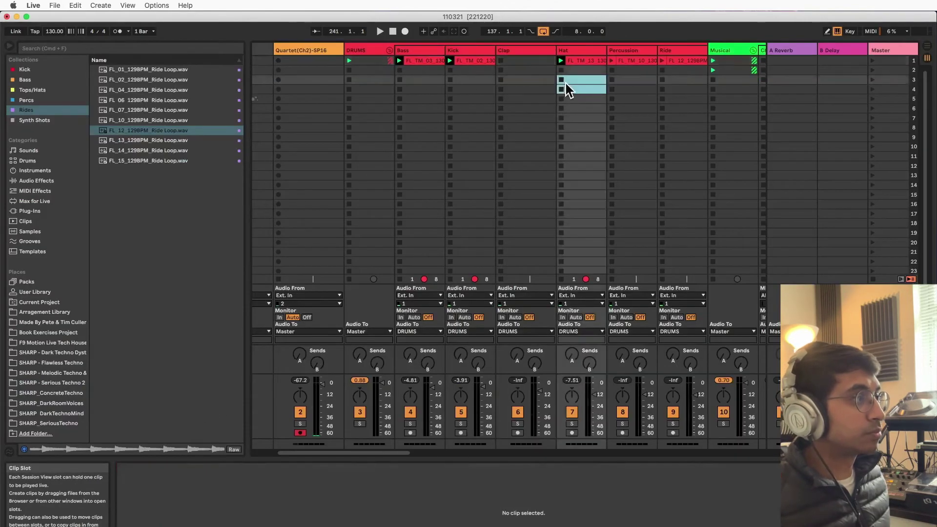
click(873, 280)
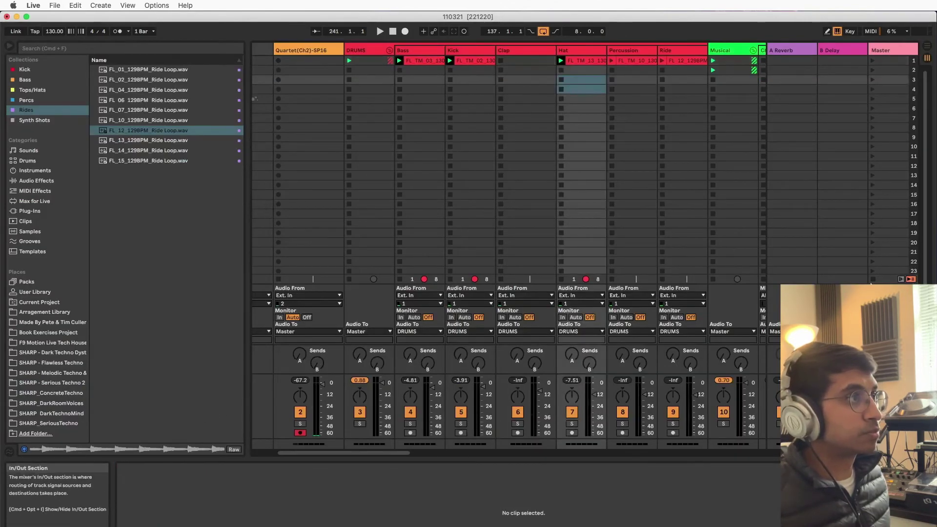
click(561, 61)
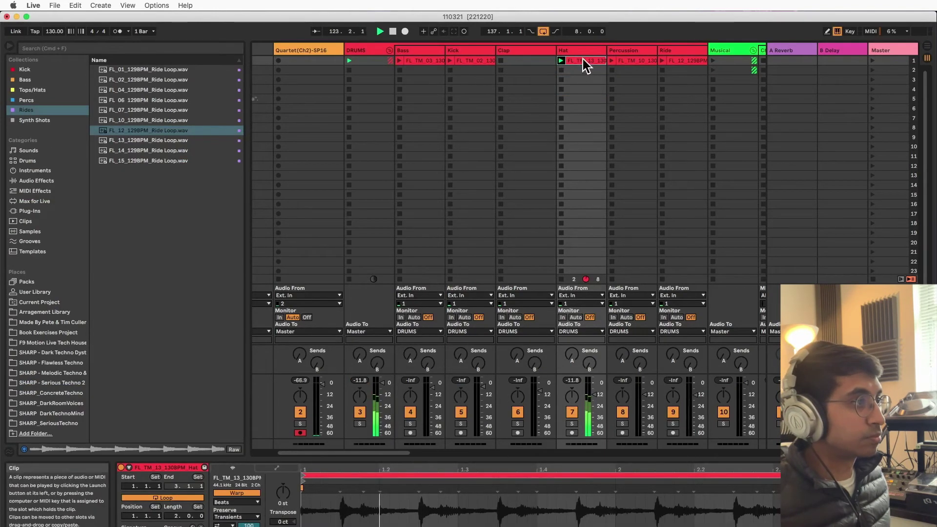
key(Tab)
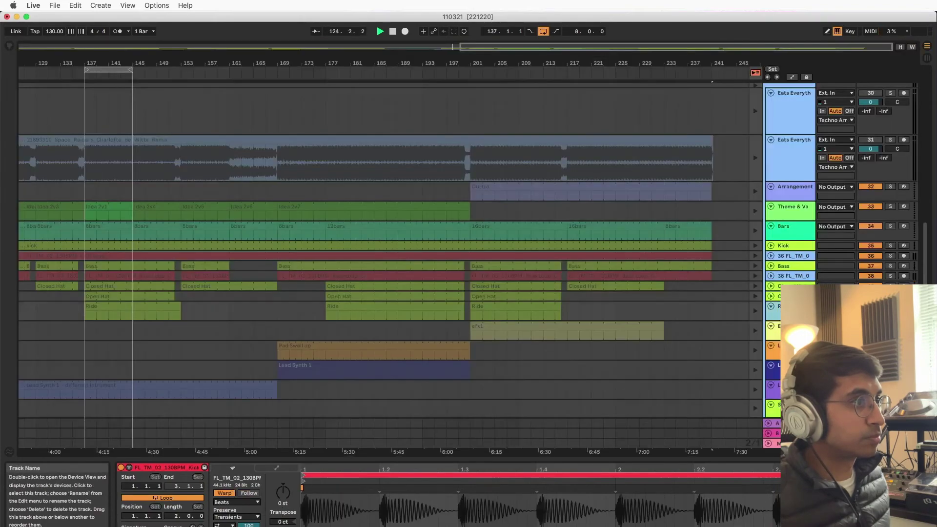
click(759, 73)
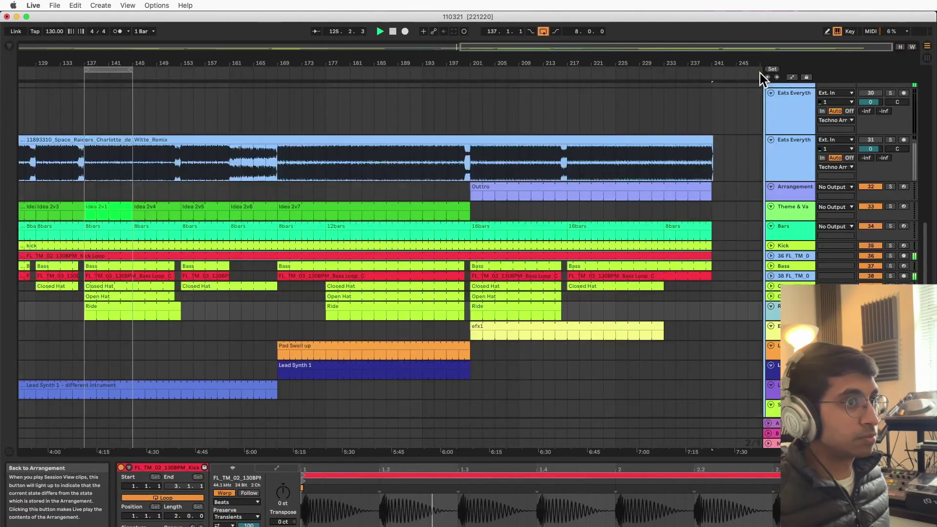
key(Tab)
key(Tab)
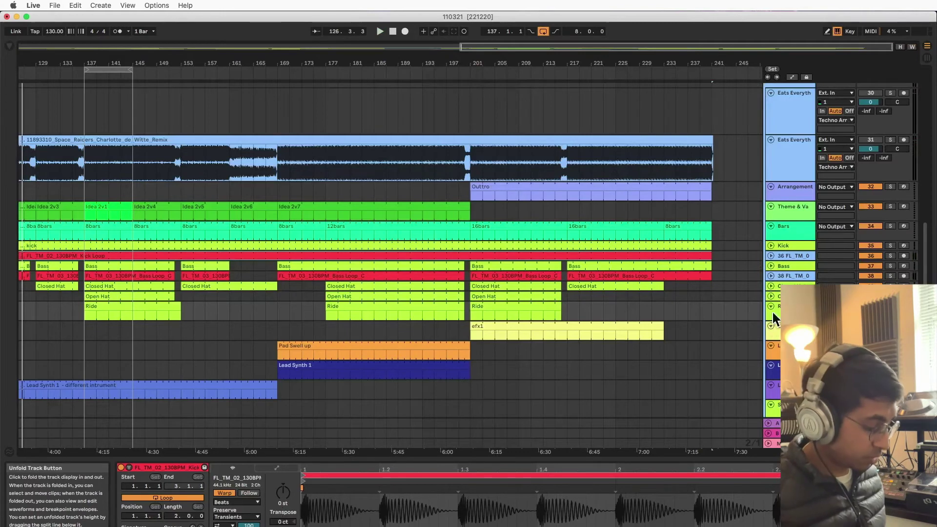
Step: Insert a new audio track below the Closed Hat marker track and another below the Open Hat marker track
click(778, 297)
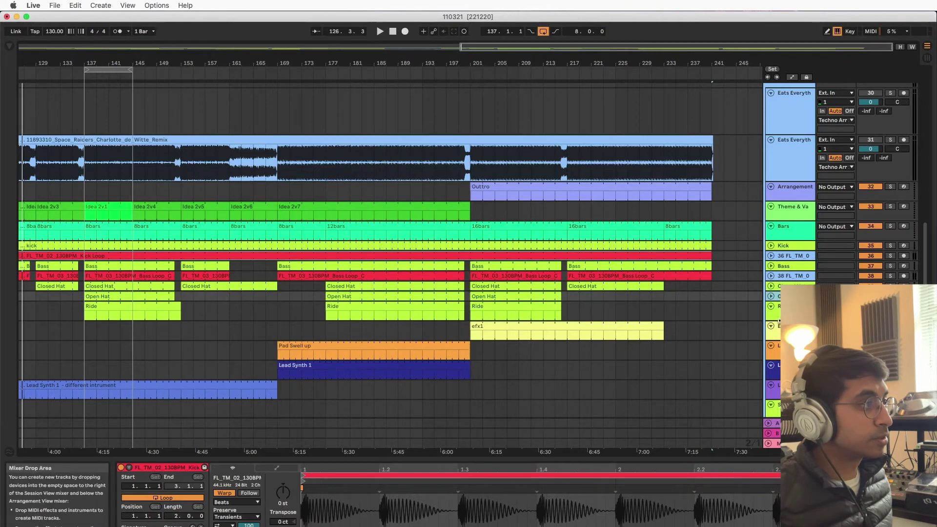
click(786, 286)
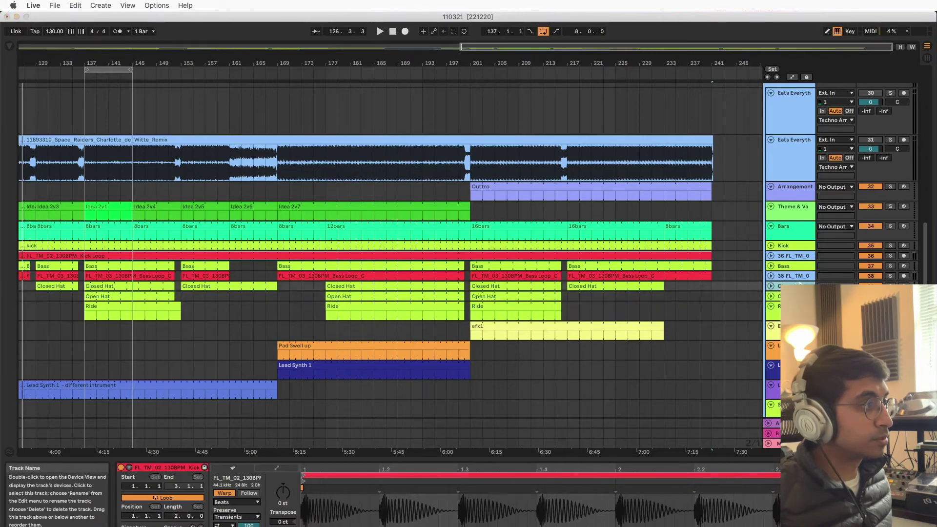
key(super+t)
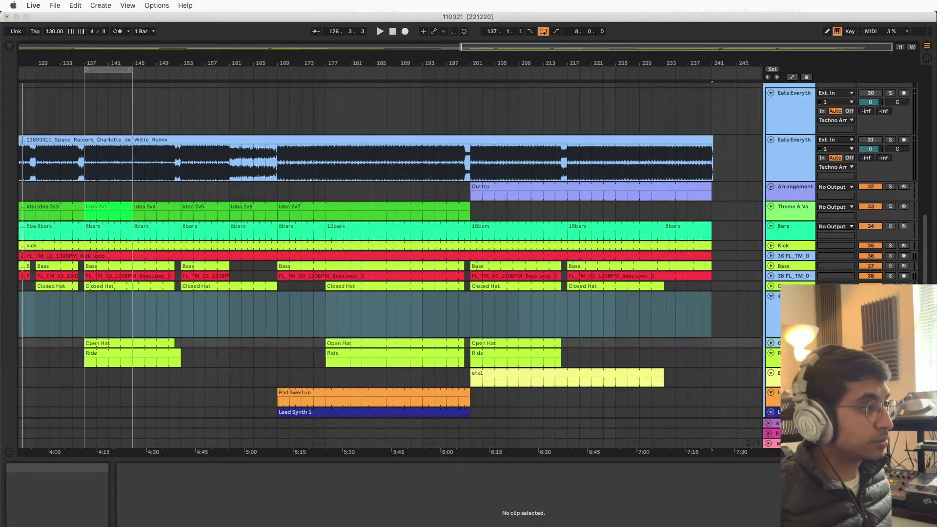
drag(791, 296, 791, 353)
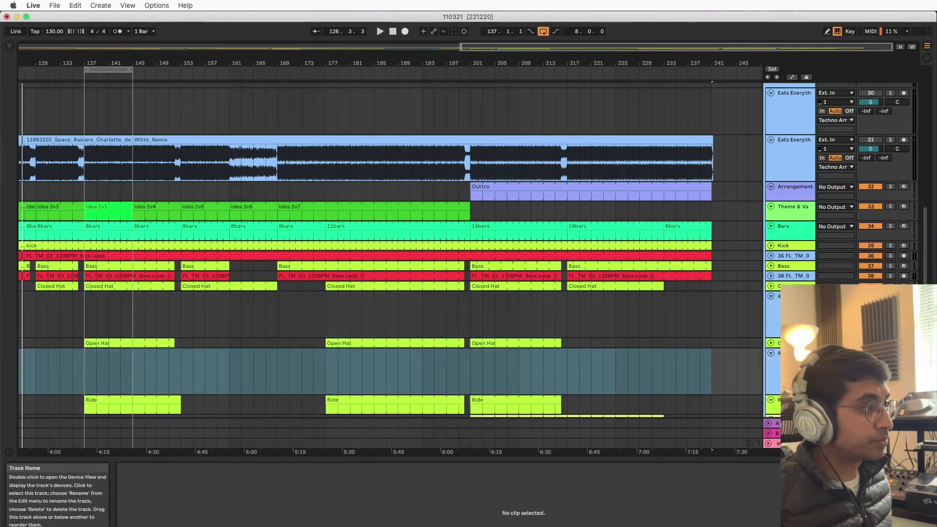
Step: Insert a new audio track directly below the Ride marker track
scroll(391, 249, down, 4)
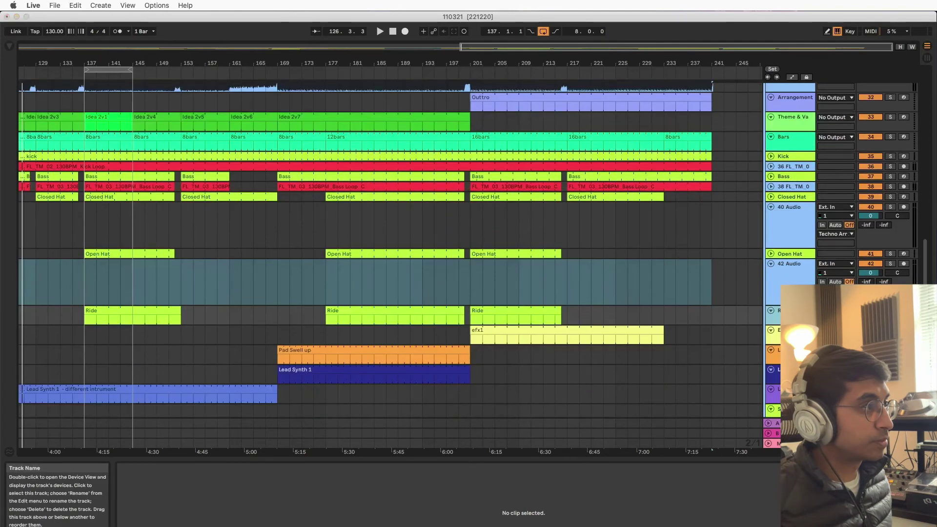
drag(791, 292, 790, 357)
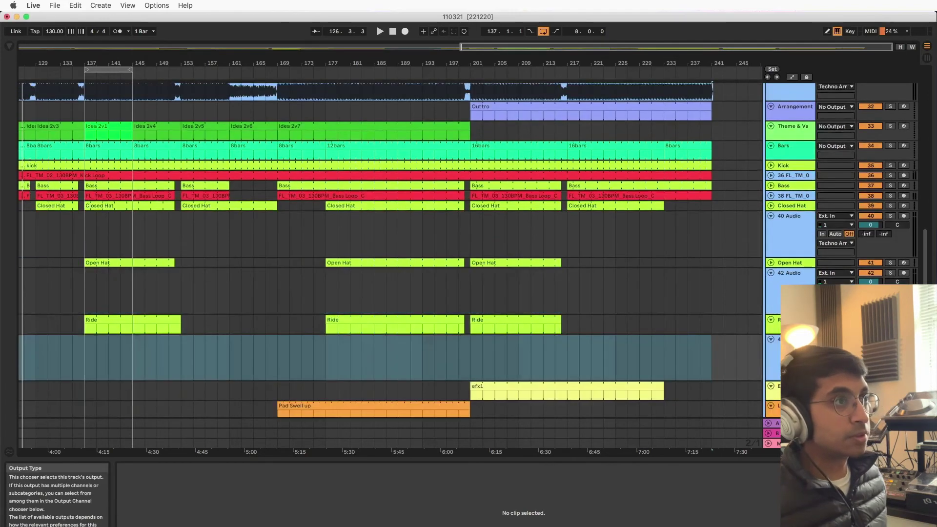
click(777, 233)
Step: Copy the FL_TM_13_130BPM Hat loop from Session View onto the track below Open Hat, filling bar 177 to bar 200
key(Tab)
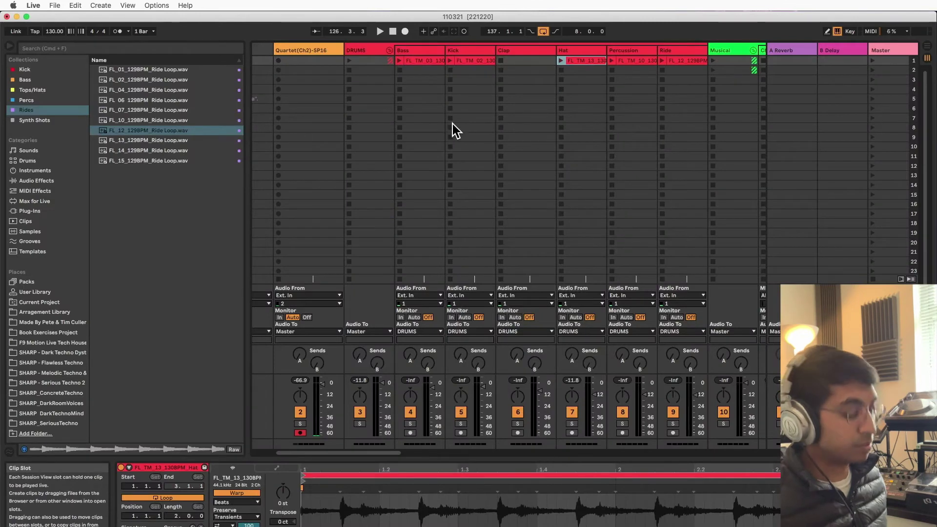
drag(588, 61, 453, 271)
key(Tab)
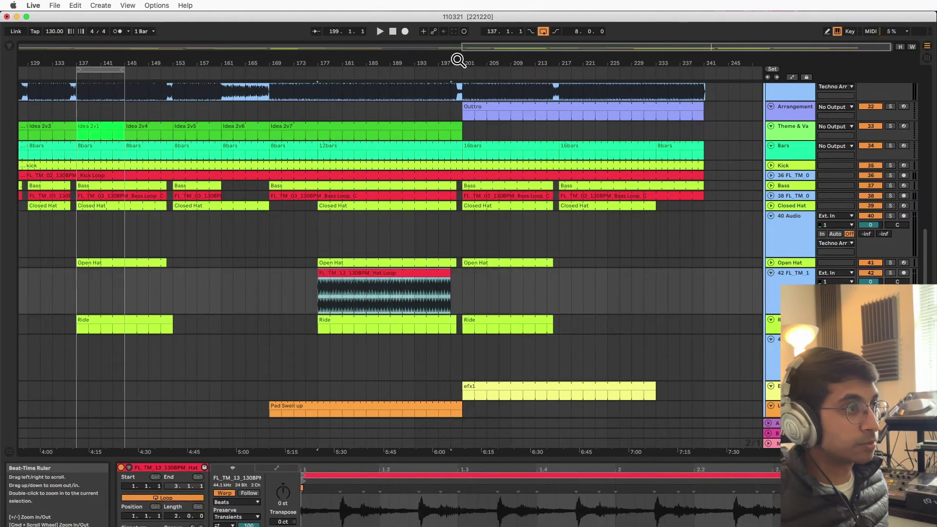
drag(455, 58, 455, 151)
drag(420, 273, 456, 274)
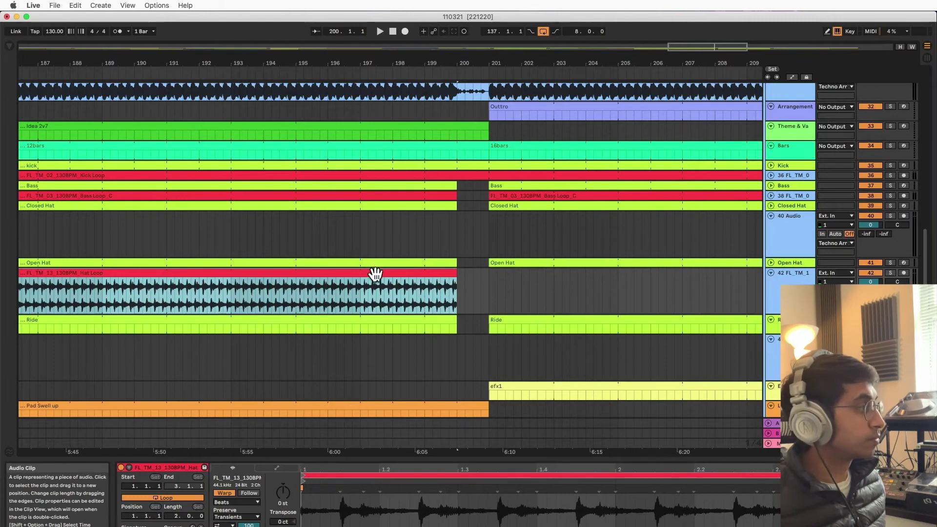
Step: Duplicate the hat loop clip to the start of the Outtro at bar 201 and shorten the copy to bar 216
drag(475, 65, 450, 36)
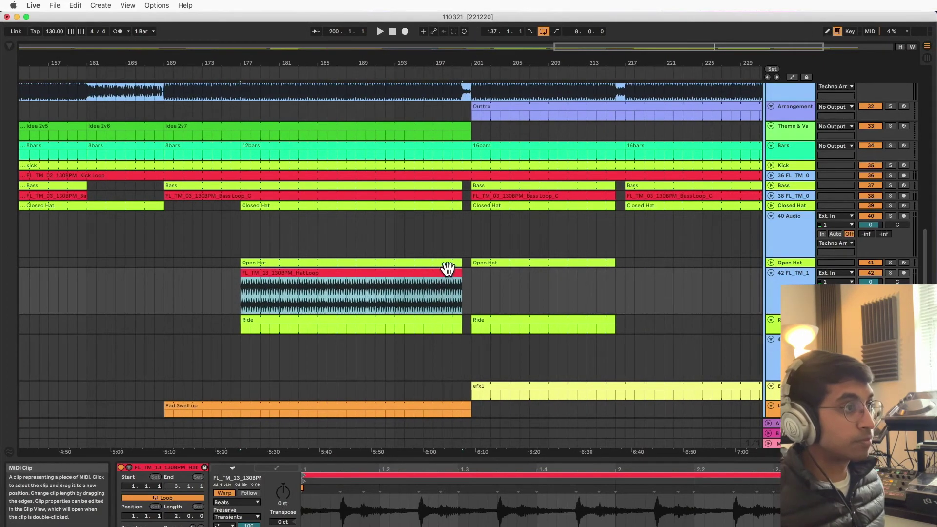
key(super+d)
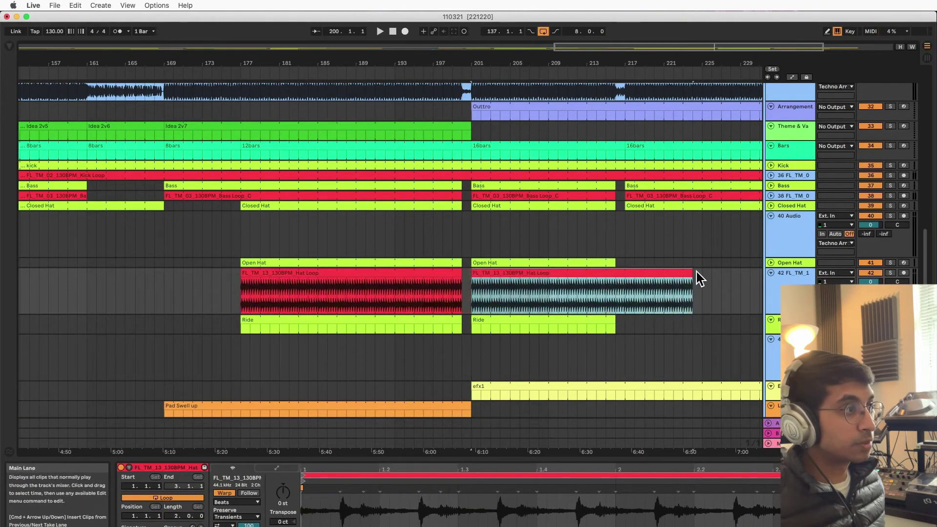
drag(692, 278, 616, 276)
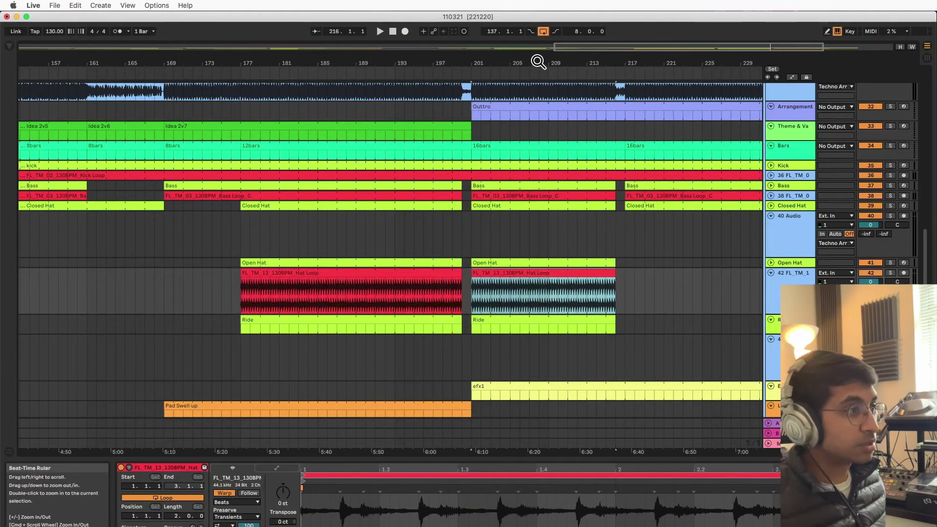
Step: Duplicate the bar 177 hat loop clip and fit the copy under the Open Hat marker from bar 137 to 152
drag(538, 62, 537, 3)
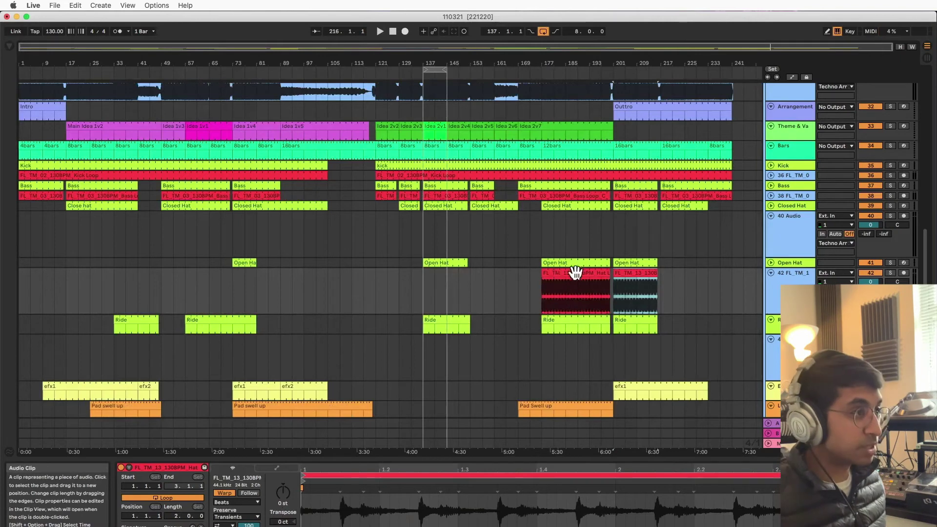
click(592, 273)
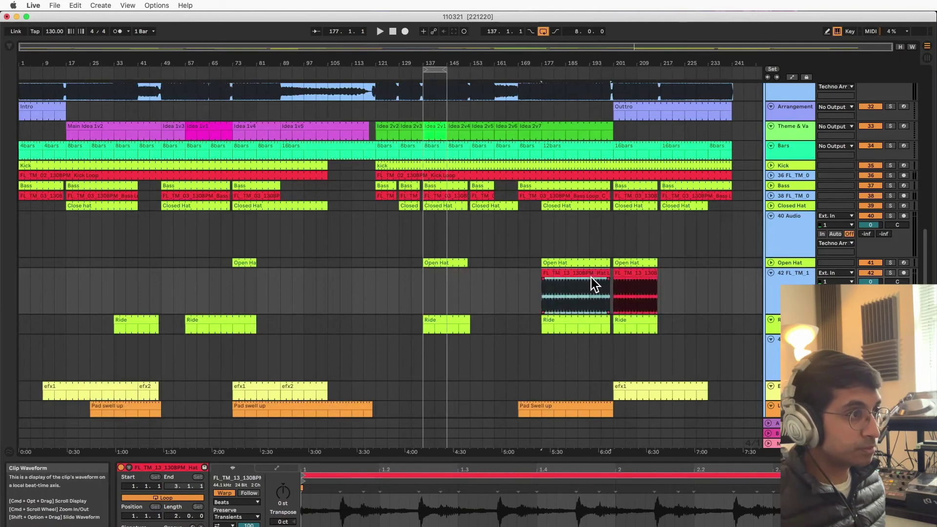
key(super+d)
drag(647, 274, 461, 274)
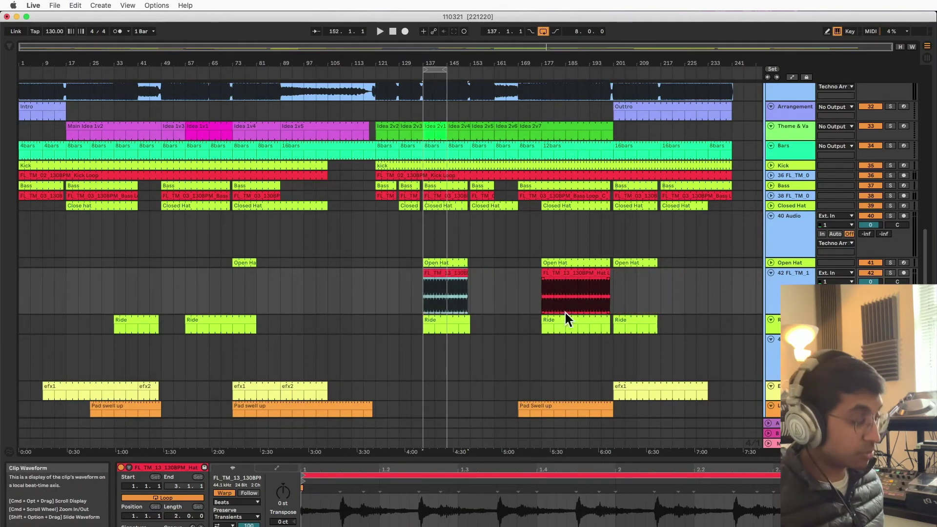
Step: Duplicate the bar 177 hat loop clip again and fit the copy to the Outtro's Open Hat marker, from bar 201 to 216
click(569, 280)
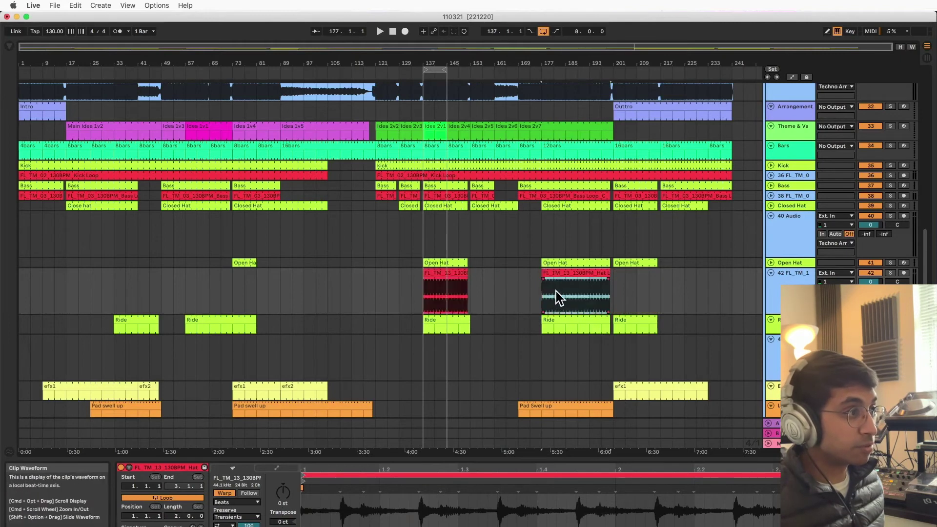
key(super+d)
mouse_move(638, 272)
mouse_down()
mouse_move(672, 286)
mouse_move(658, 289)
mouse_move(651, 271)
mouse_up()
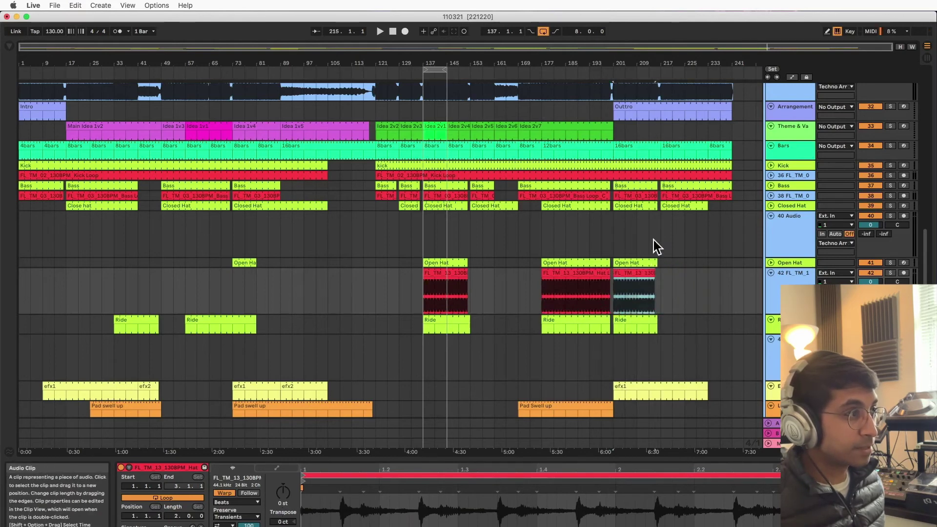
drag(637, 53, 540, 121)
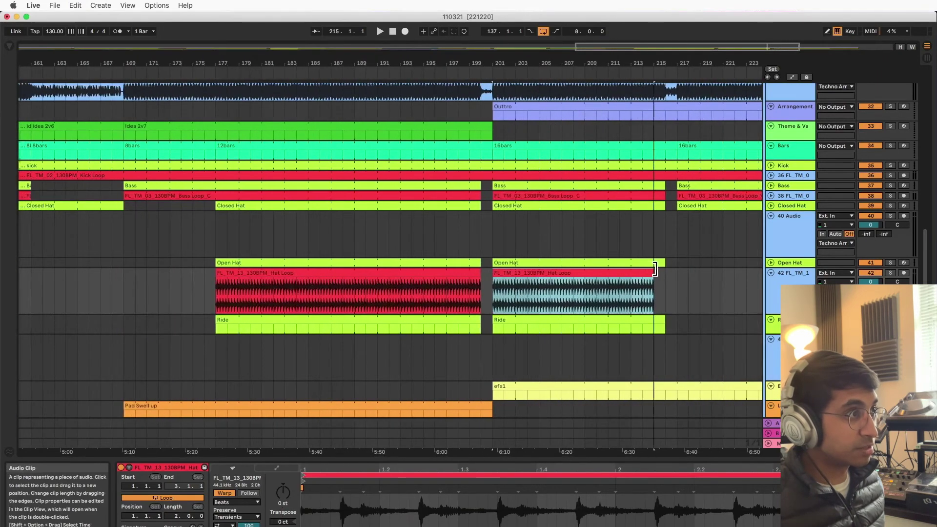
drag(655, 270, 658, 269)
Step: Duplicate the Outtro hat loop clip and fit the copy under the first Open Hat marker, from bar 73 to 81
drag(618, 76, 619, 30)
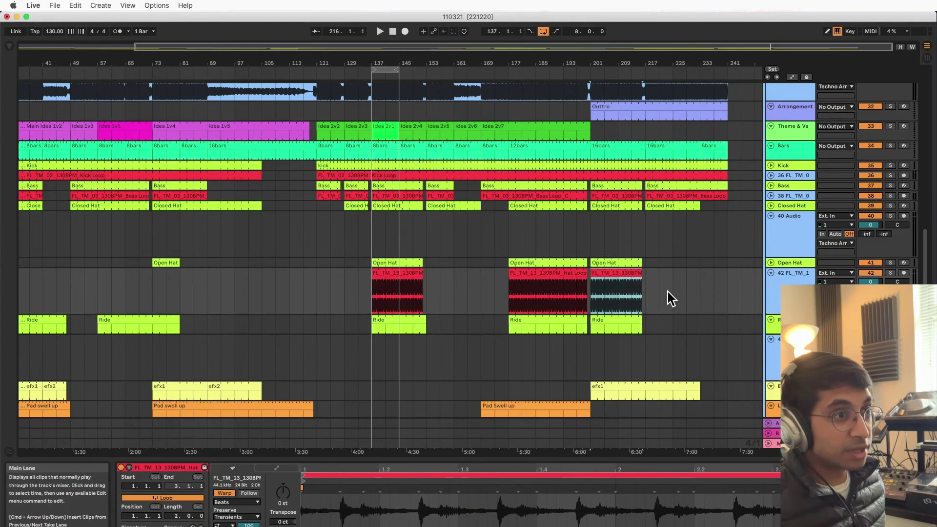
key(super+d)
drag(663, 282, 178, 282)
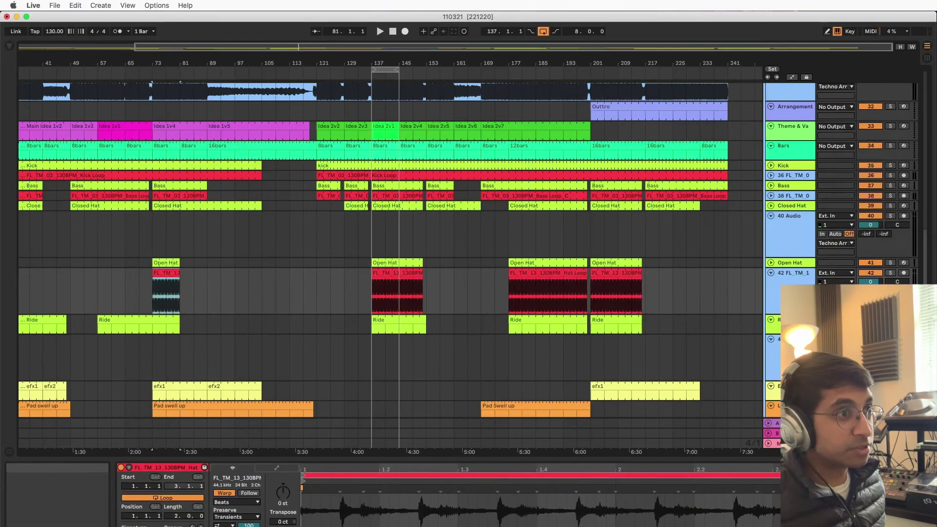
drag(424, 64, 613, 55)
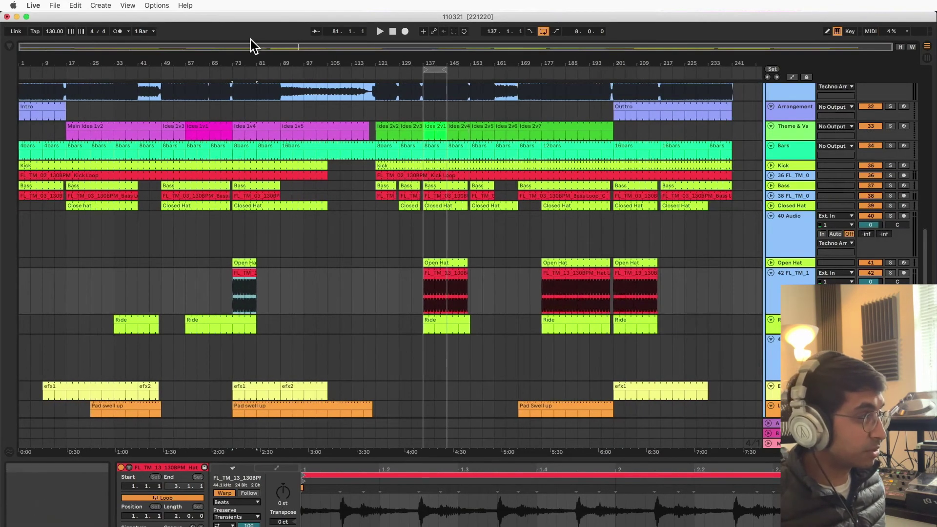
Step: Switch to Session View, check the remaining timer time in PomoDoneApp and dismiss its window
key(Tab)
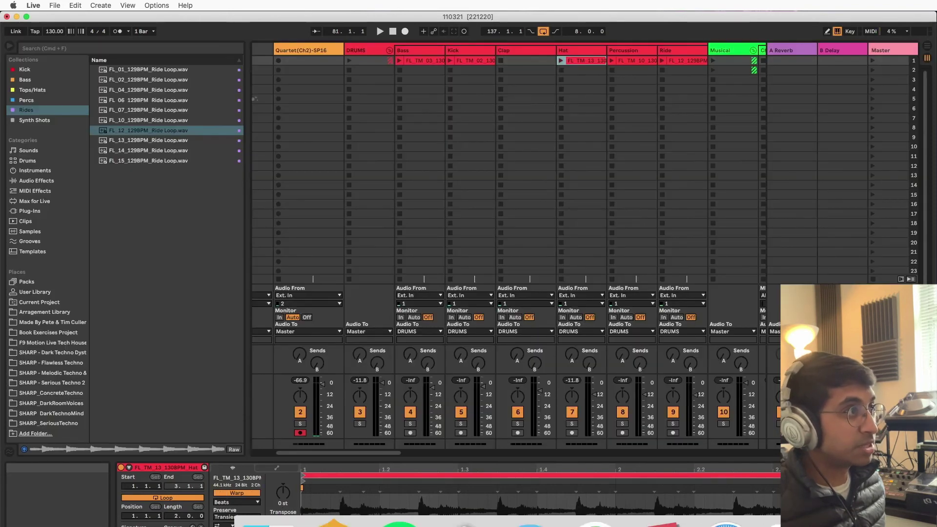
click(661, 521)
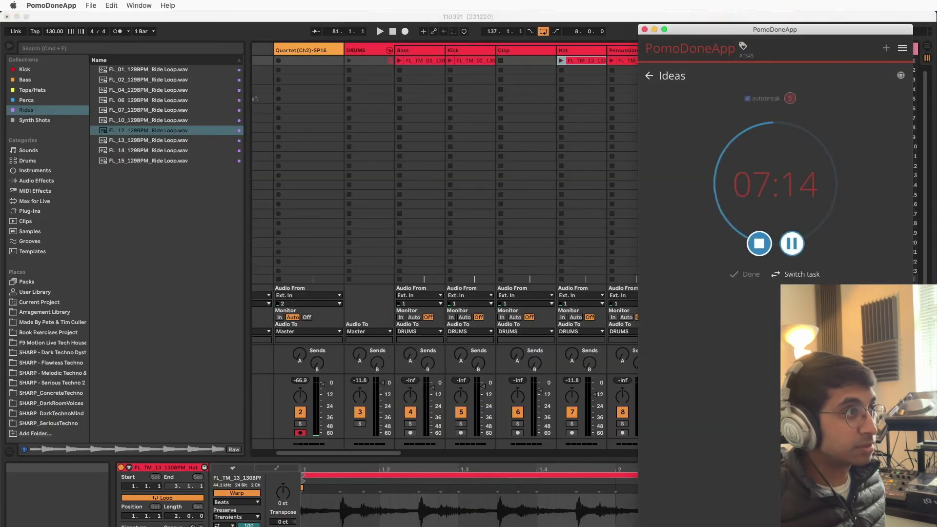
click(654, 30)
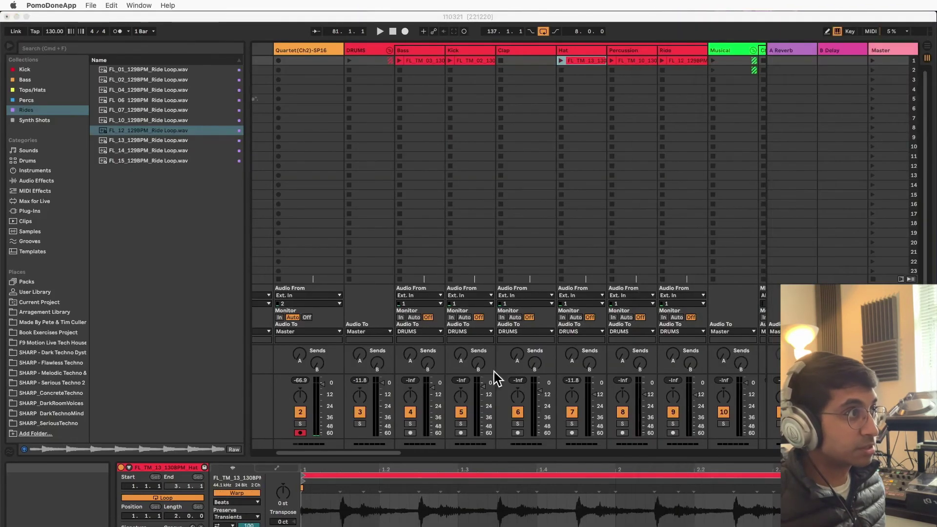
Step: Copy the FL_12_129BPM Ride loop from Session View onto the track below Ride, filling bar 33 to bar 48
click(670, 62)
drag(697, 62, 118, 375)
key(Tab)
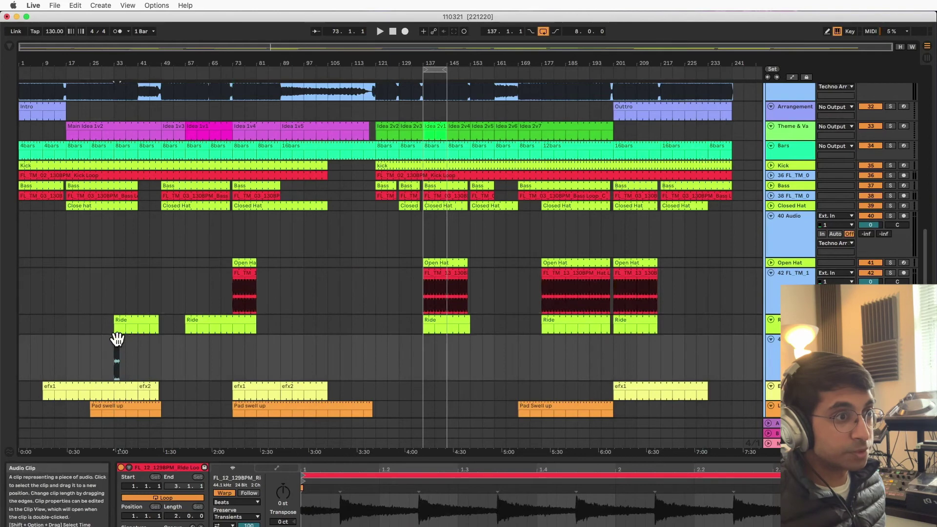
drag(116, 340, 152, 340)
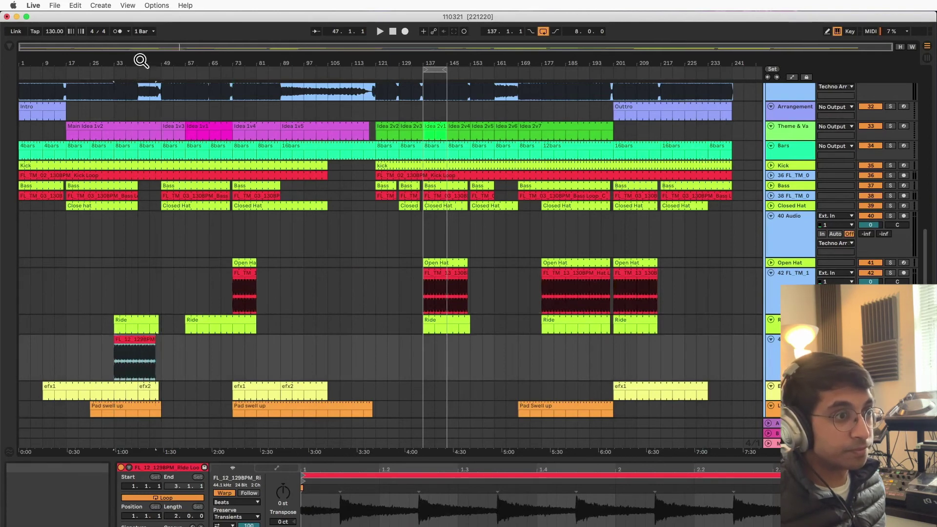
drag(142, 59, 144, 100)
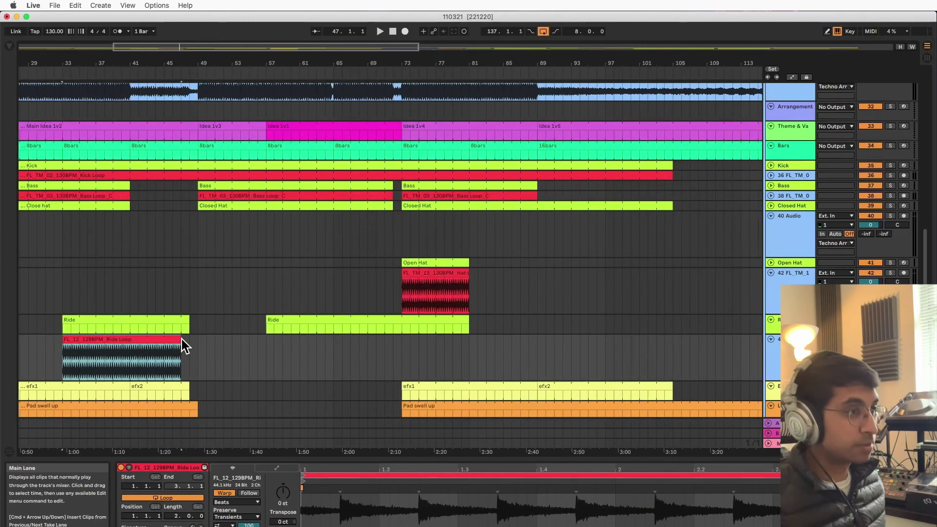
drag(177, 340, 183, 339)
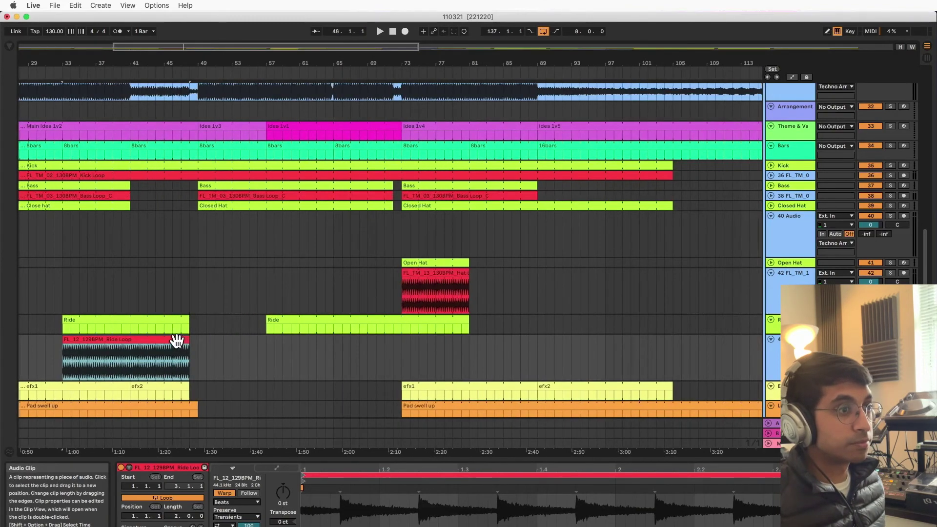
Step: Duplicate the ride loop clip and fit the copy under the second Ride marker, from bar 57 to 81
key(super+d)
drag(346, 341, 363, 338)
drag(433, 341, 467, 341)
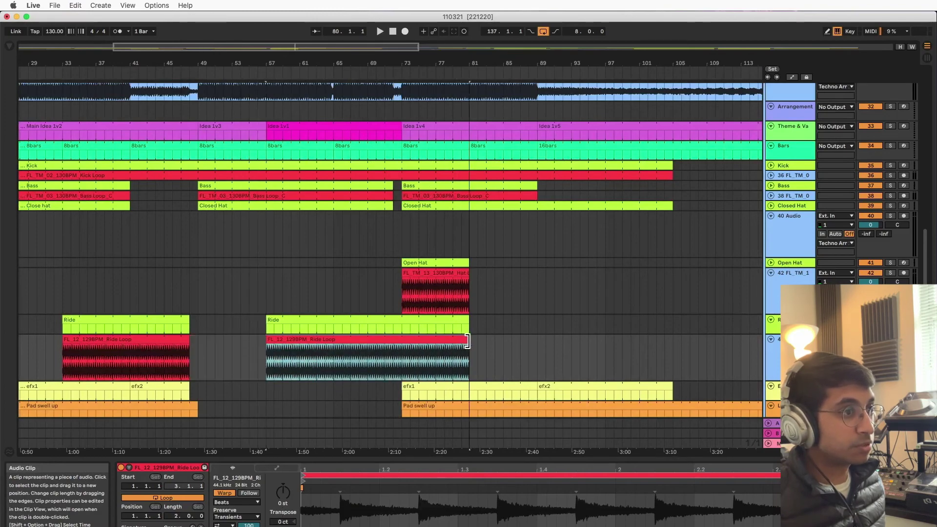
Step: Duplicate the second ride loop clip and fit the copy under the Ride marker from bar 137 to 153
drag(501, 67, 226, 6)
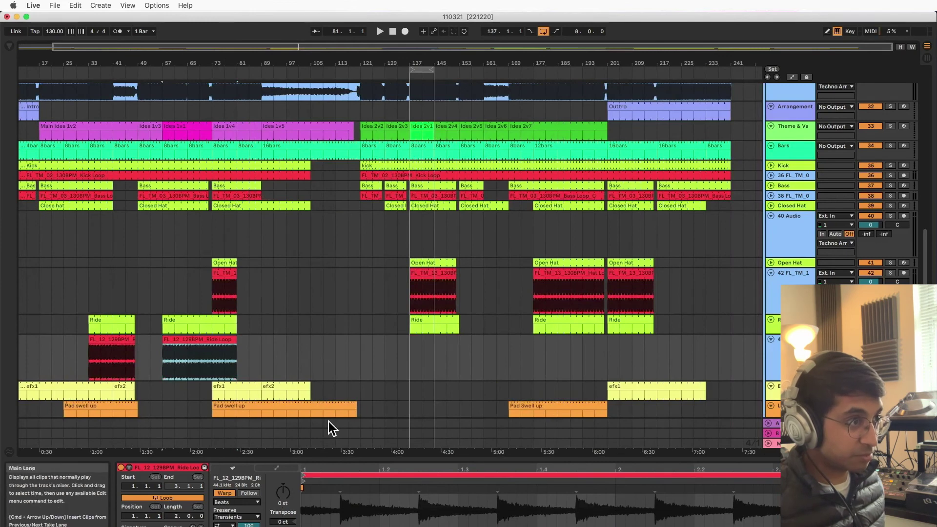
key(super+d)
drag(292, 340, 470, 340)
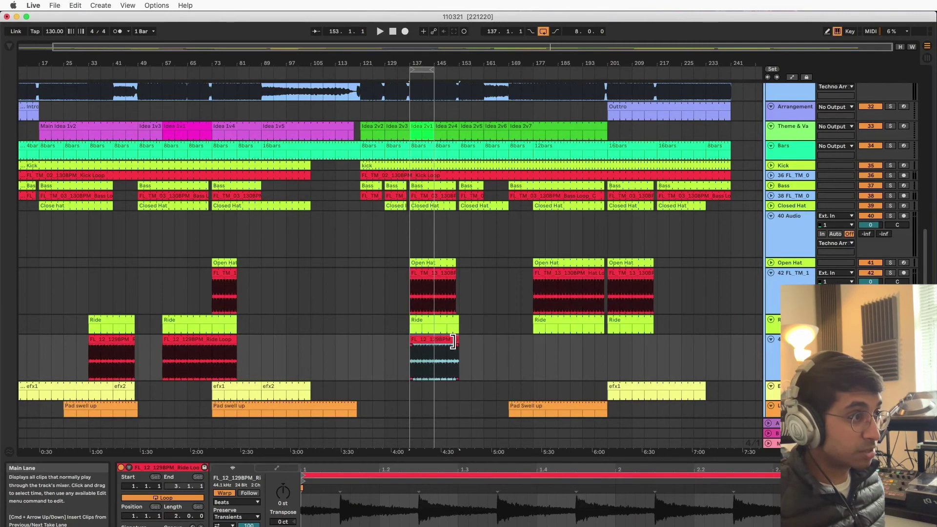
Step: Duplicate the bar 137 ride loop clip, placing the copy at bar 177 and extending it to bar 200
key(super+d)
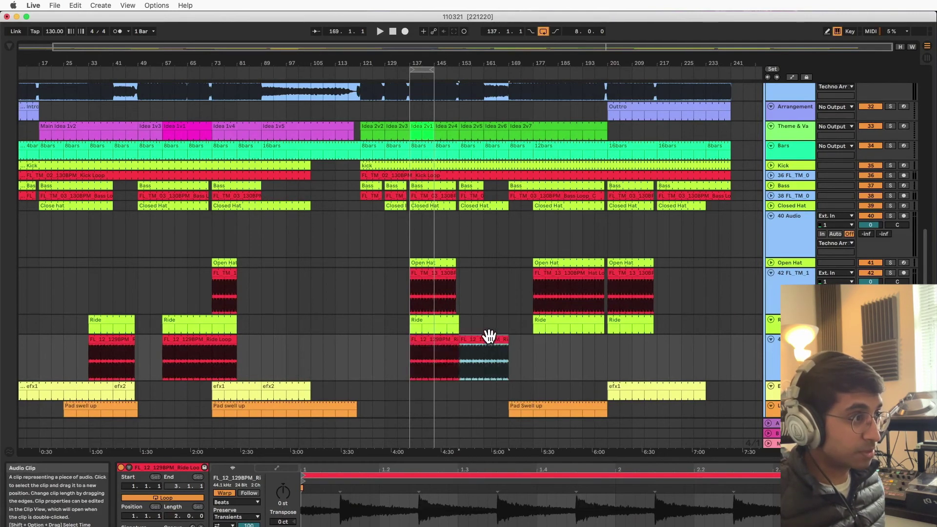
drag(488, 334, 596, 339)
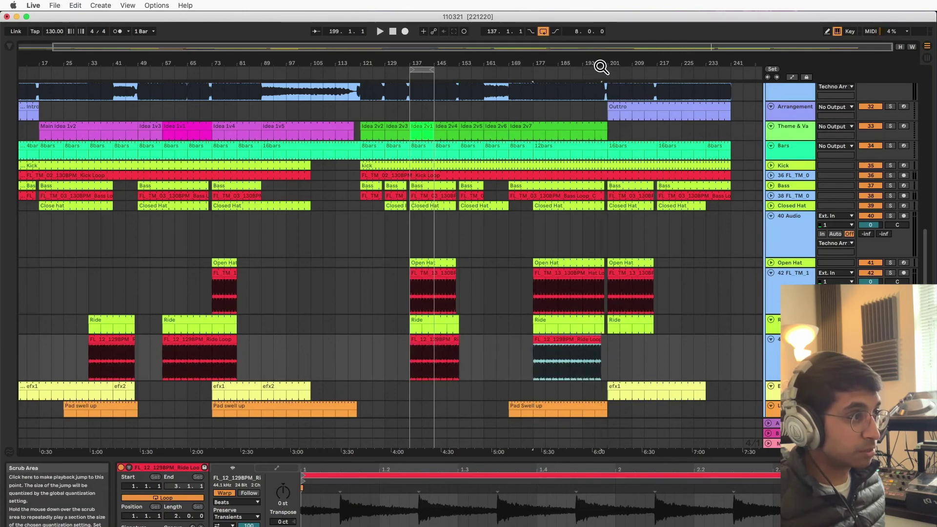
drag(600, 67, 501, 223)
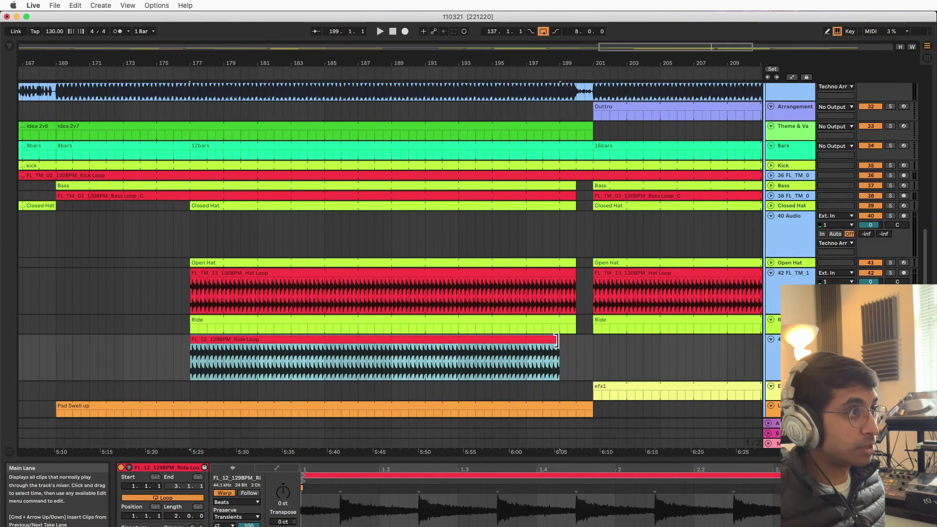
drag(556, 341, 576, 340)
Step: Duplicate the bar 177 ride loop clip and fit the copy to the Outtro's Ride marker, from bar 201 to 216
drag(674, 56, 330, 77)
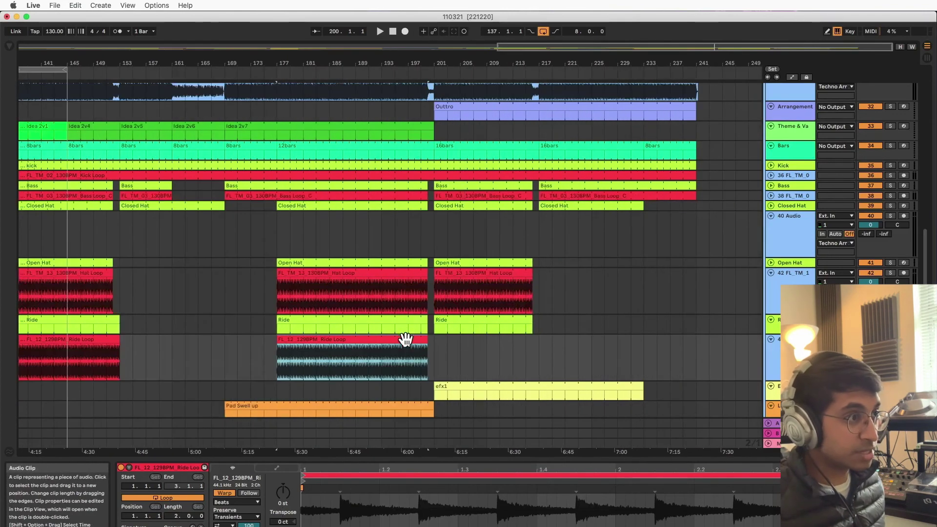
key(super+d)
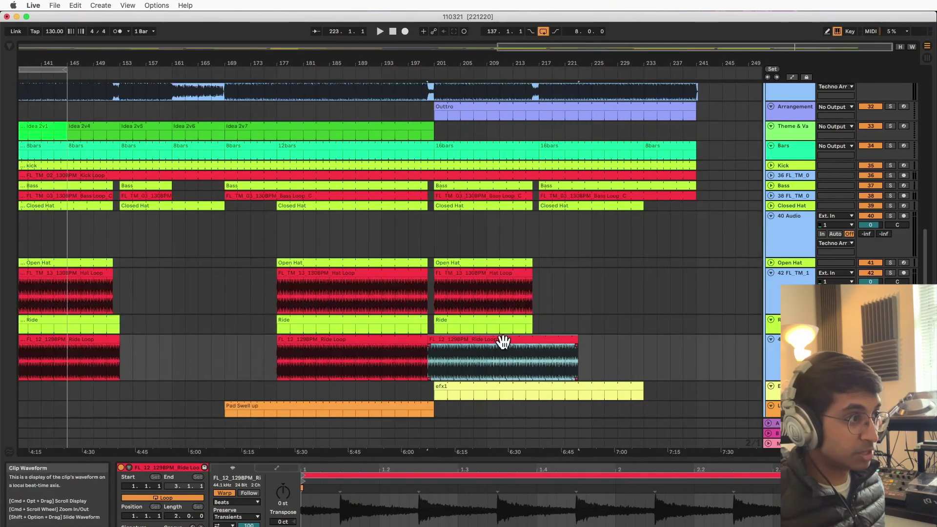
drag(502, 341, 530, 338)
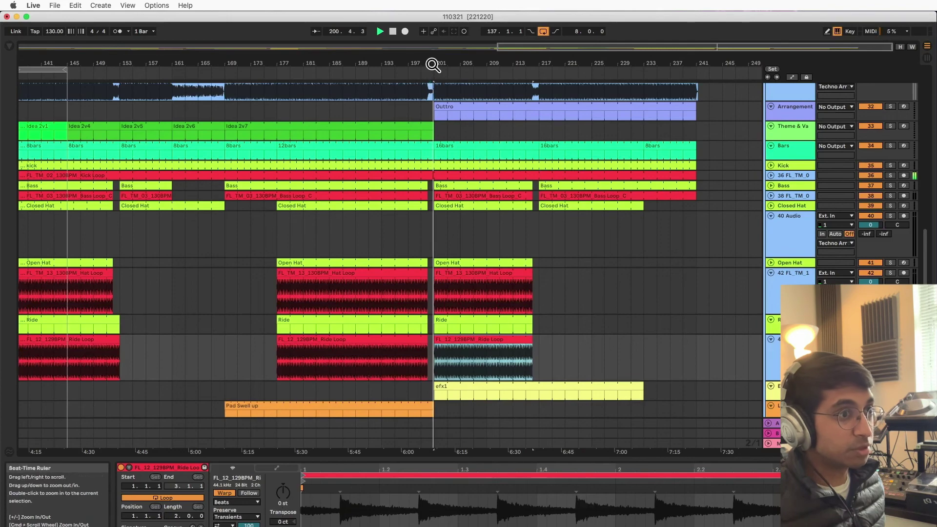
Step: Fold the empty audio track below Closed Hat and the hat loop audio track below Open Hat
drag(434, 63, 480, 3)
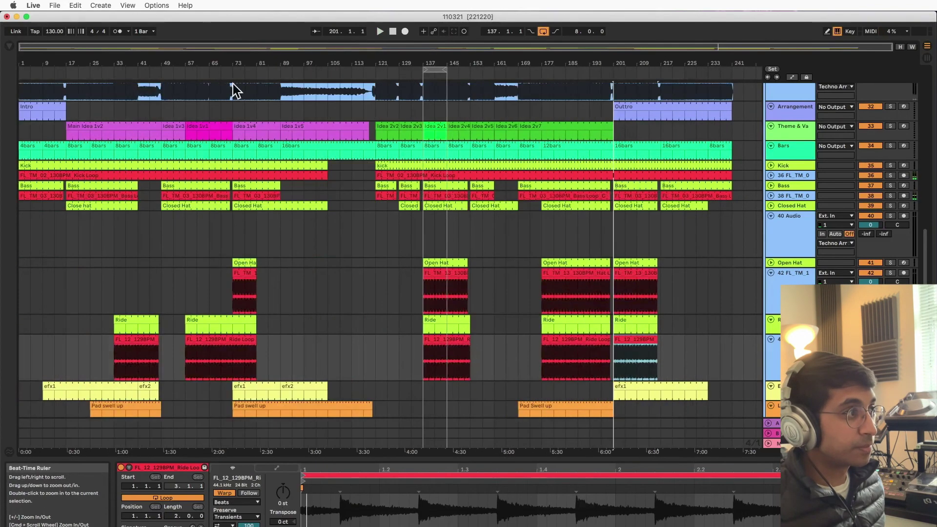
click(771, 216)
click(771, 236)
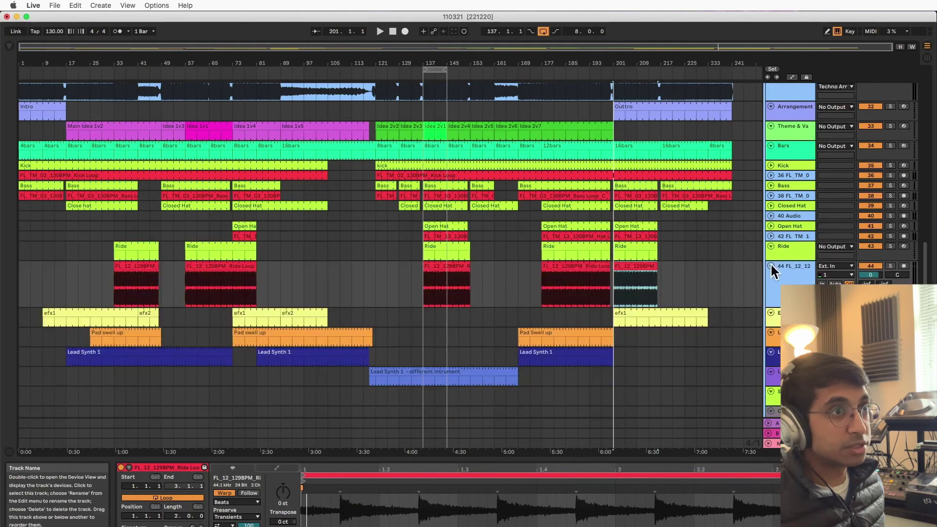
Step: Fold the ride loop audio track and play the arrangement from the Intro, jumping ahead to the first Ride section
click(771, 264)
scroll(250, 266, up, 1)
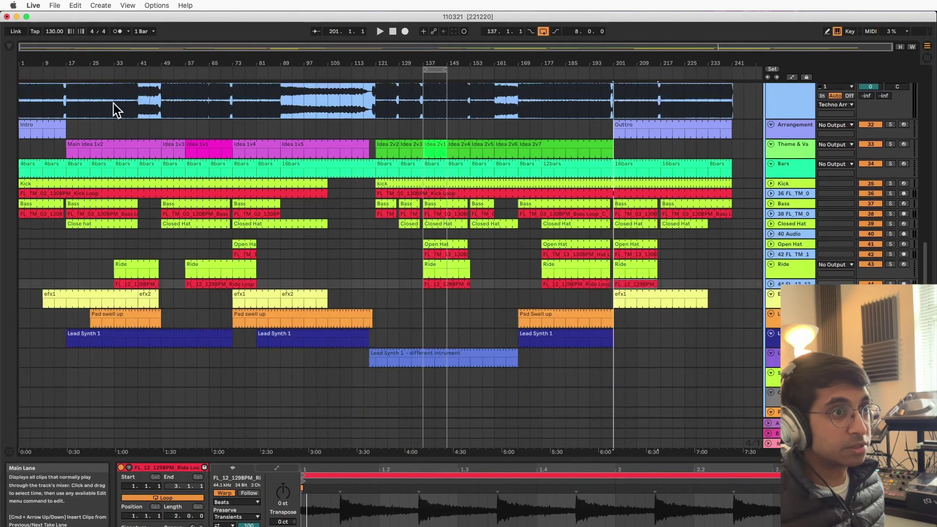
click(47, 76)
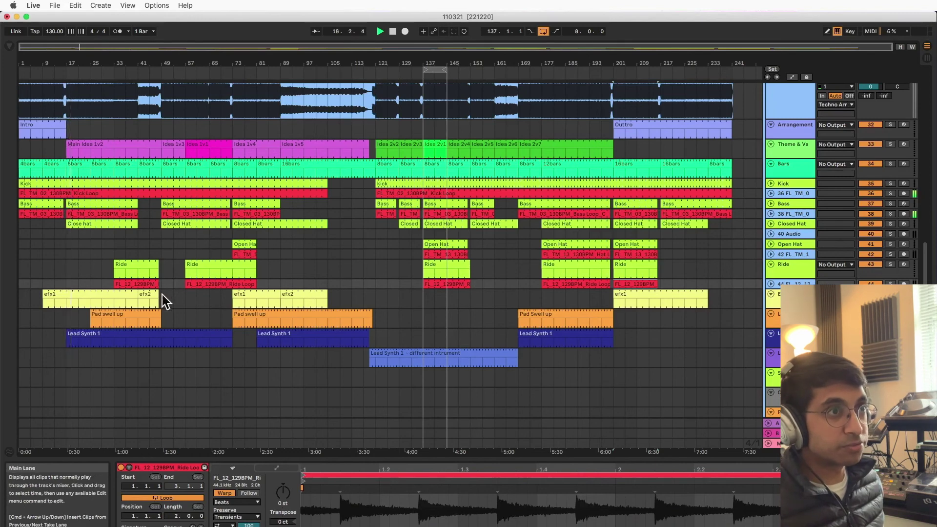
click(125, 70)
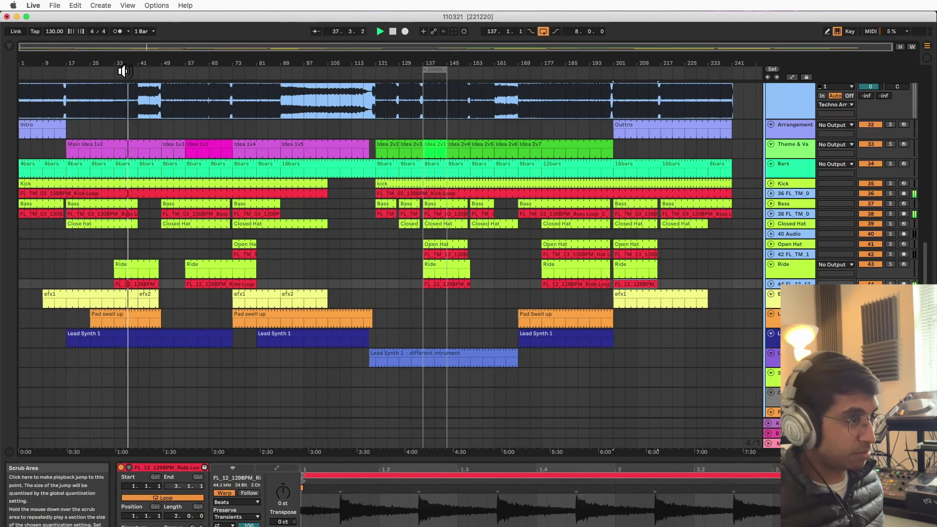
Step: Look over the Musical group's tracks in Session View during playback and return to the arrangement
key(Tab)
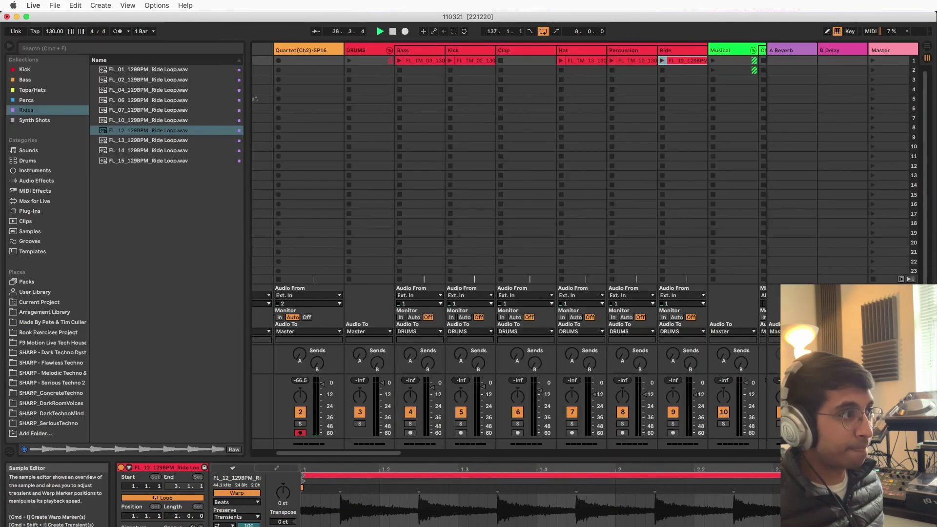
drag(393, 451, 478, 449)
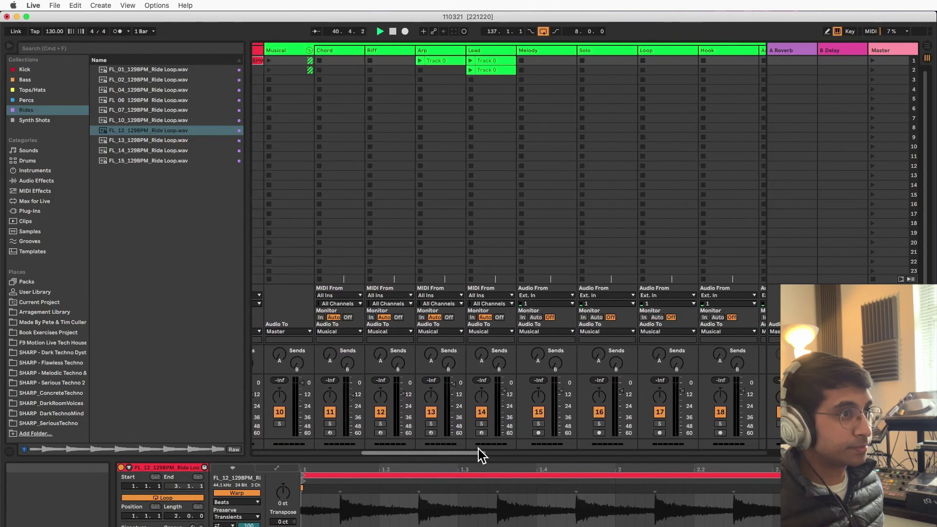
key(Tab)
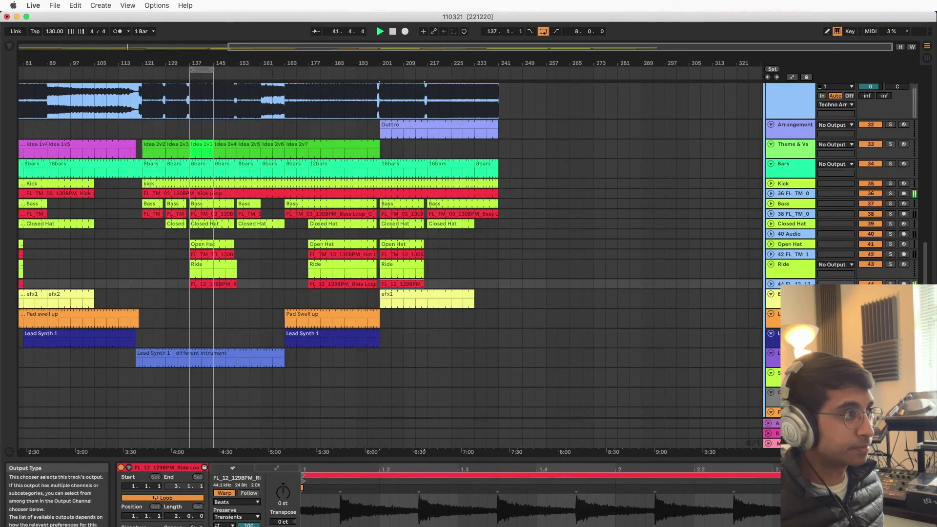
Step: Unfold the Open Hat track, and check the Session View tracks once more before going back to the arrangement
click(770, 244)
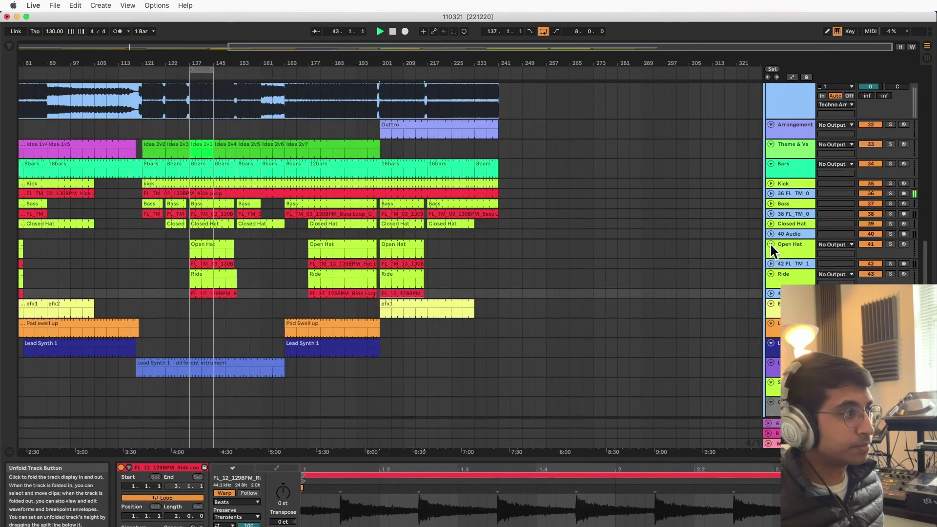
key(Tab)
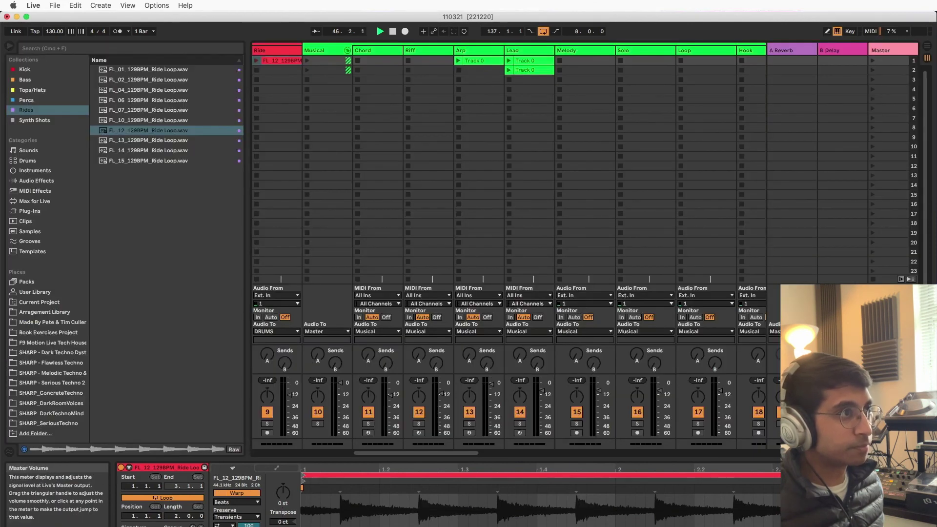
drag(468, 455, 381, 453)
key(Tab)
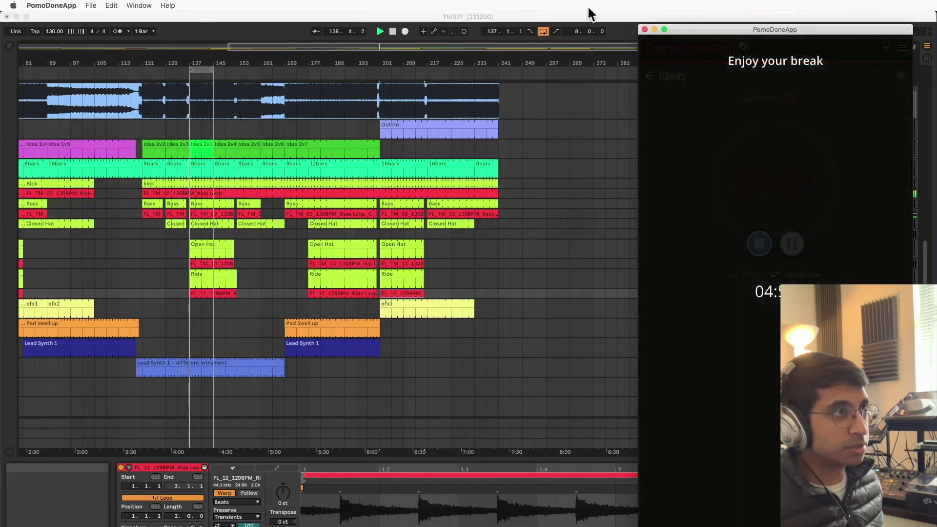
Step: Minimize the PomoDoneApp break window, stop playback in Ableton Live and reset the song position to 1.1.1
click(654, 30)
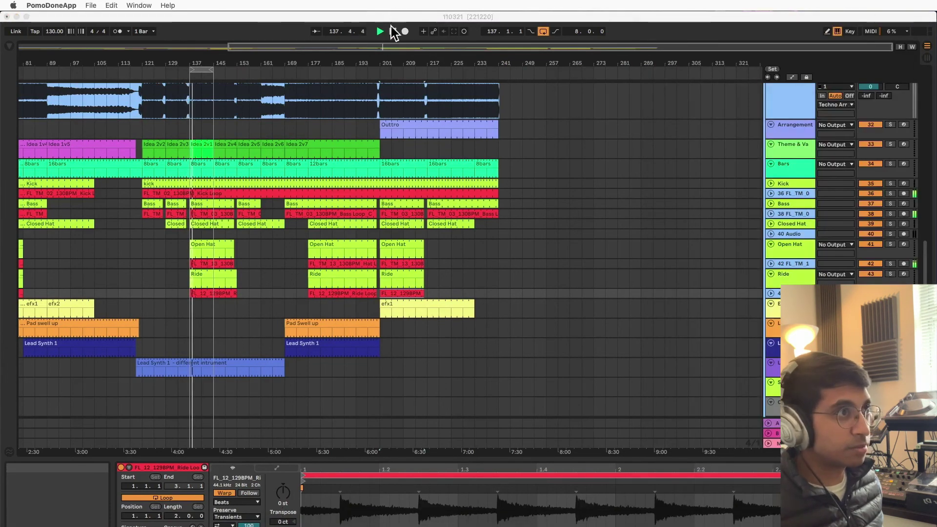
click(393, 31)
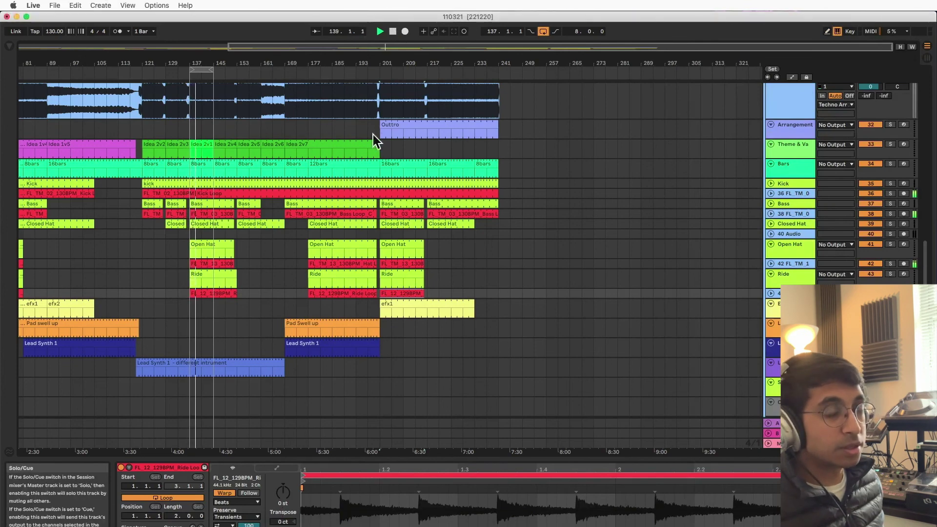
double_click(392, 31)
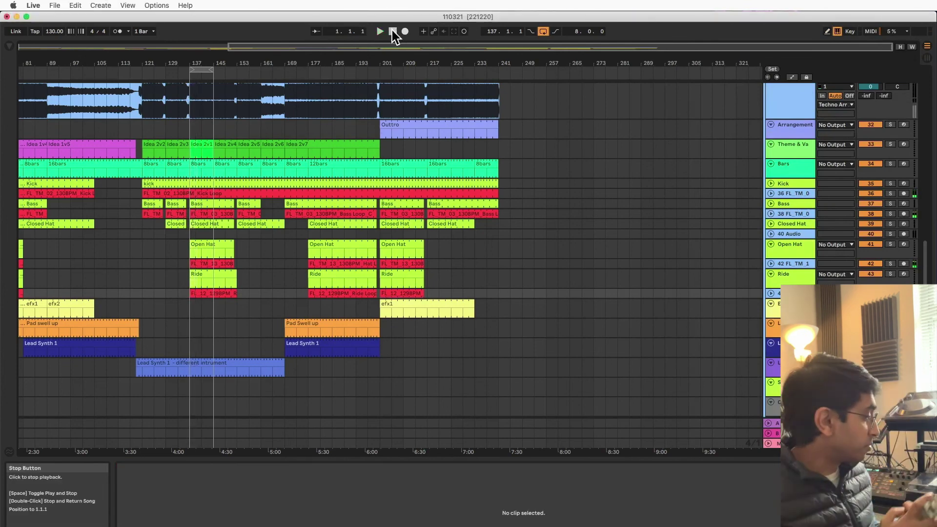